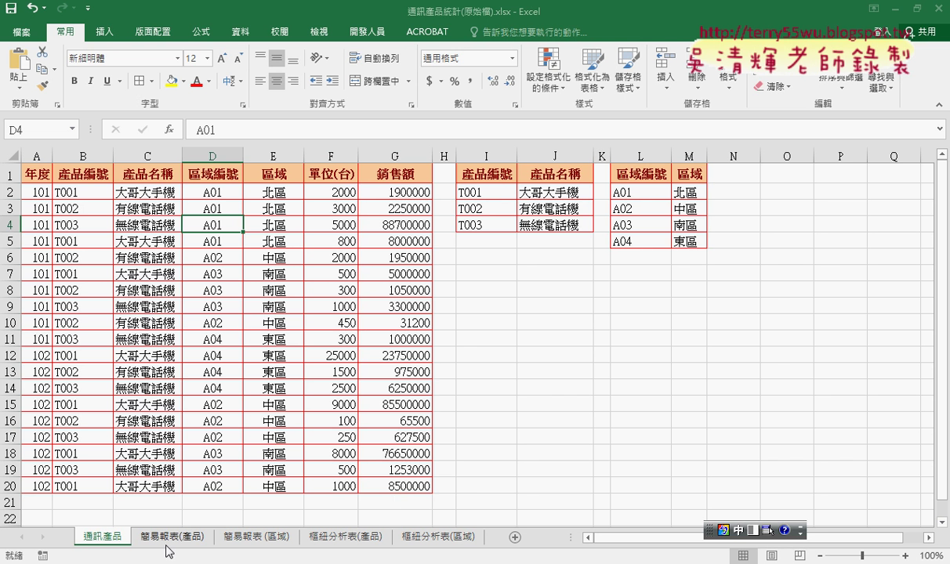
Review the two simple report sheets and the existing product and region pivot table sheets
click(169, 536)
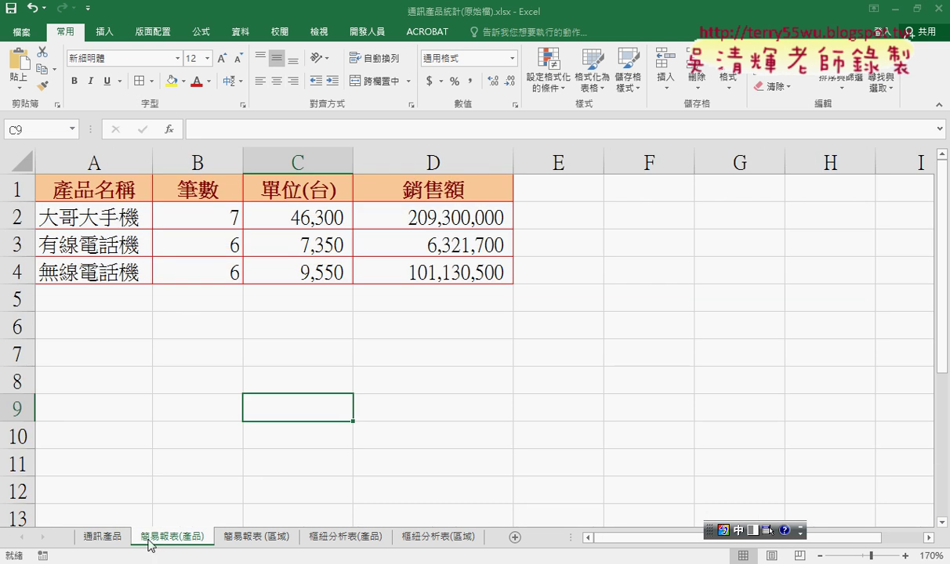
click(251, 537)
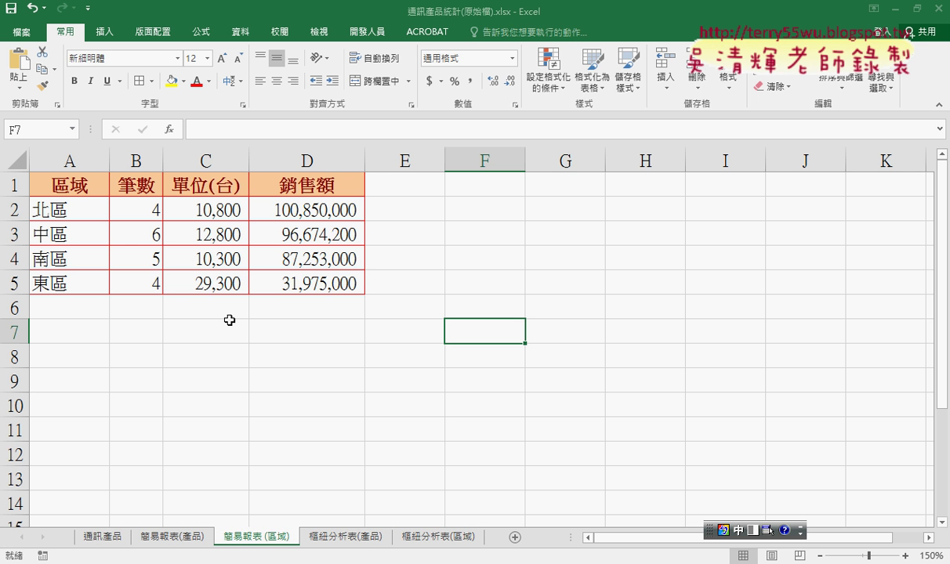
click(187, 537)
click(338, 537)
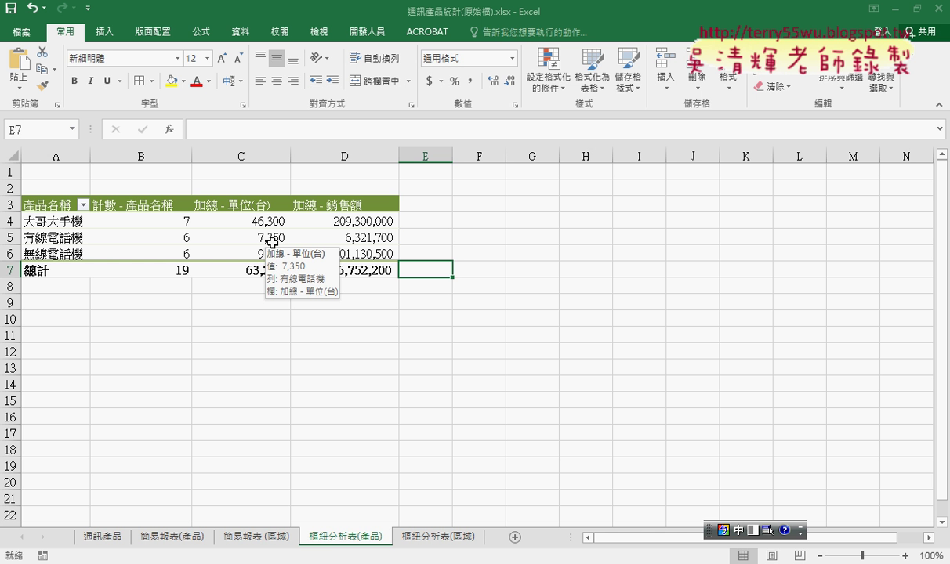
click(310, 410)
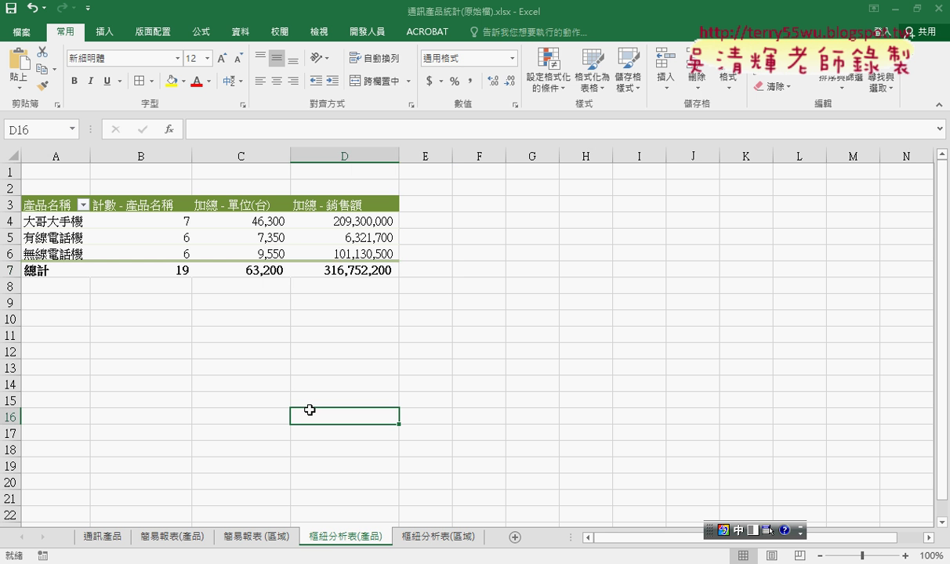
click(435, 537)
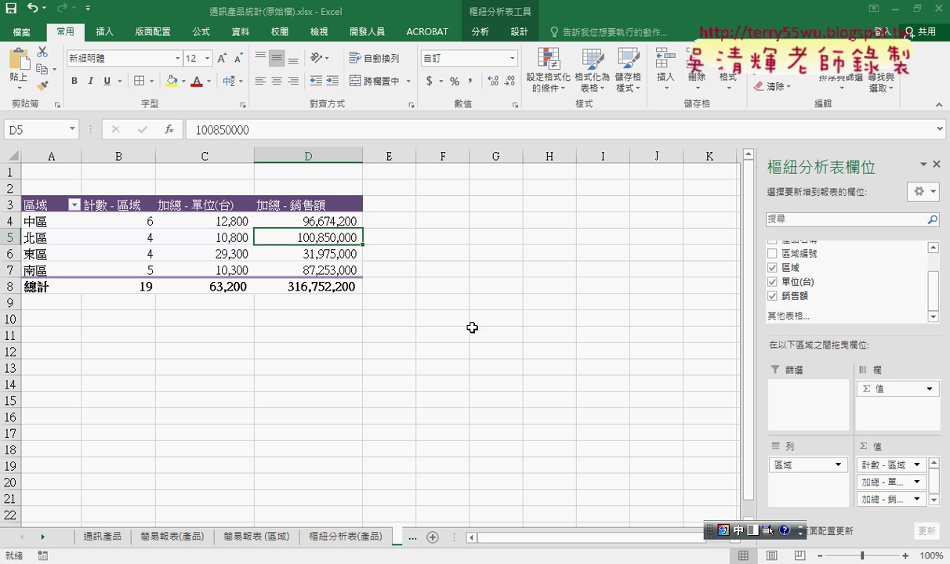
Delete the 樞紐分析表(產品) and 樞紐分析表(區域) sheets, then return to 通訊產品
right_click(333, 537)
click(413, 385)
click(439, 323)
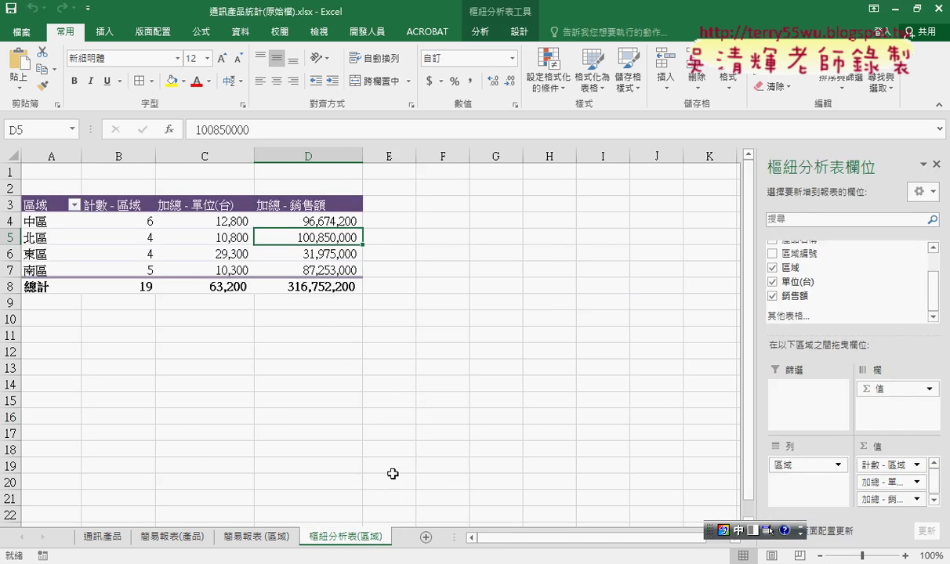
right_click(347, 536)
click(397, 379)
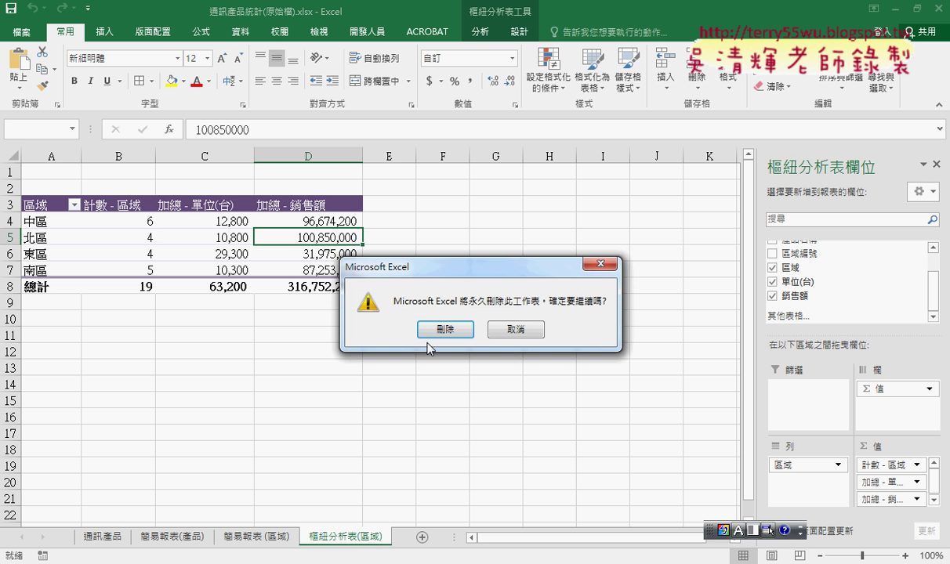
click(428, 332)
click(103, 536)
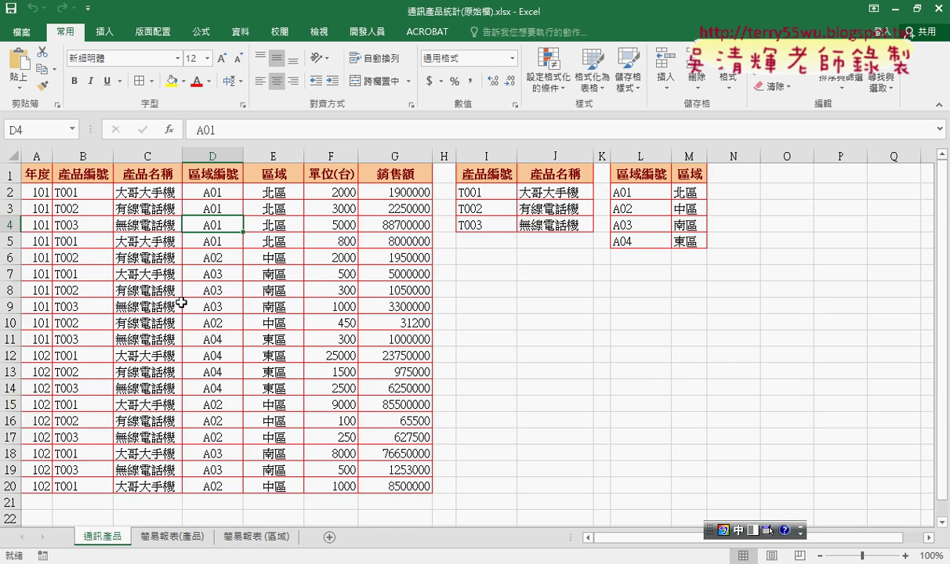
click(248, 320)
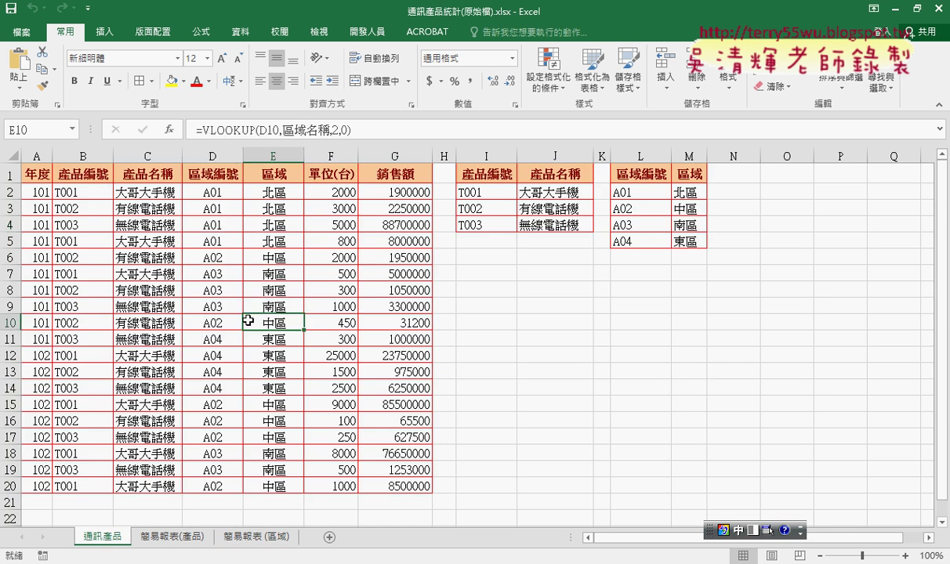
click(179, 536)
click(219, 216)
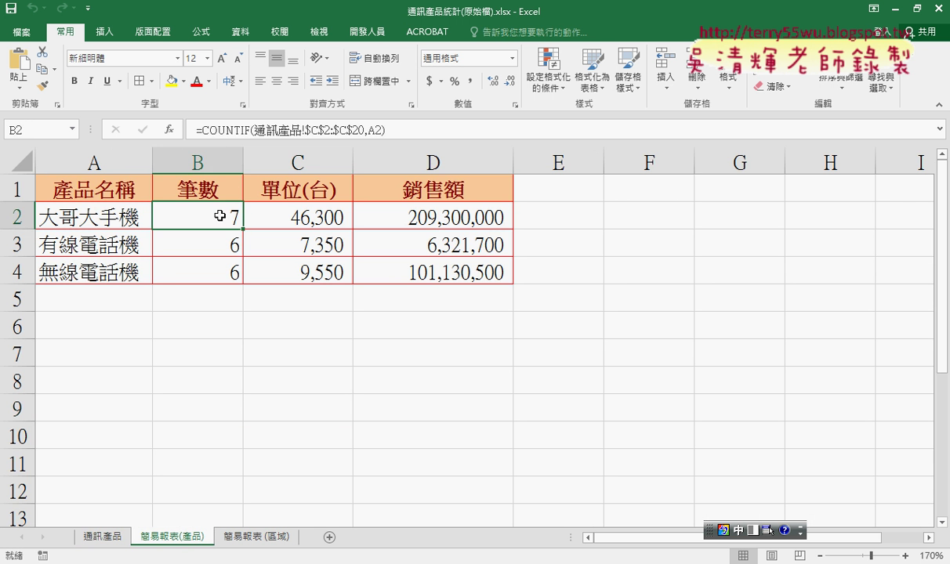
click(295, 217)
click(411, 217)
click(110, 212)
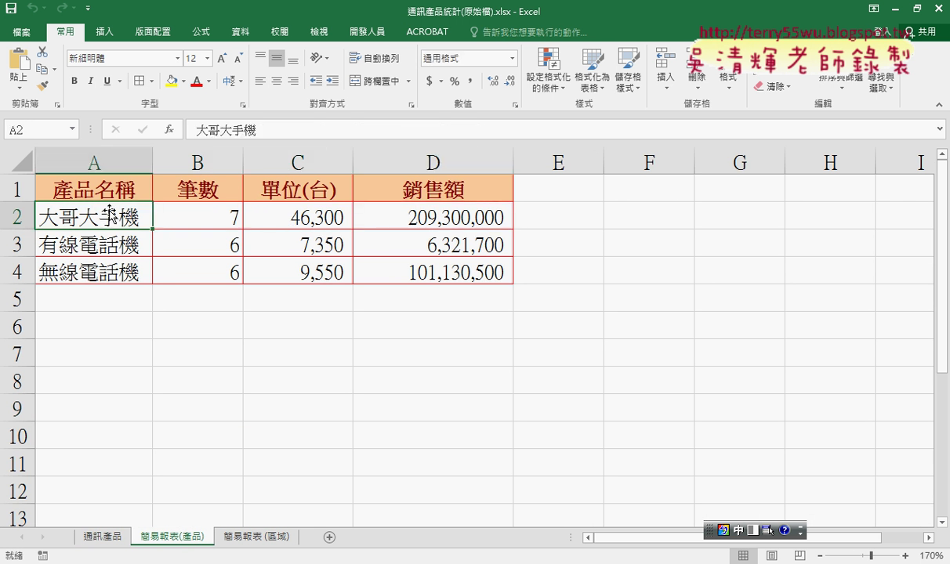
click(103, 182)
click(257, 538)
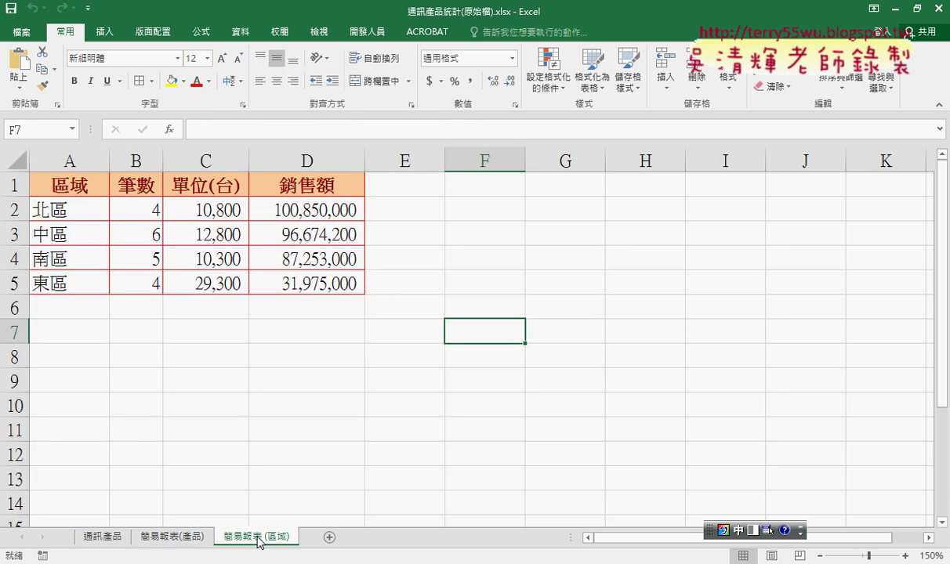
click(139, 204)
click(182, 204)
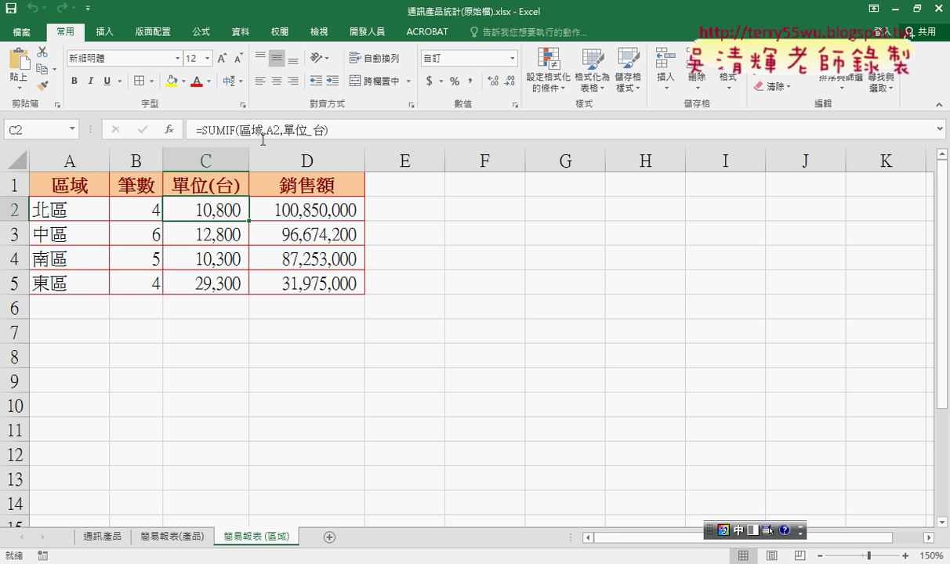
click(302, 210)
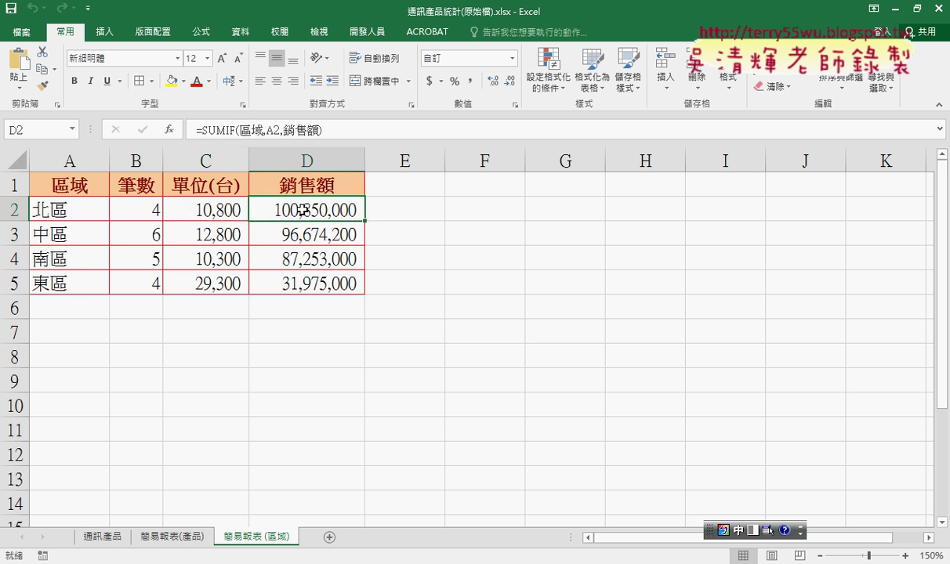
click(177, 202)
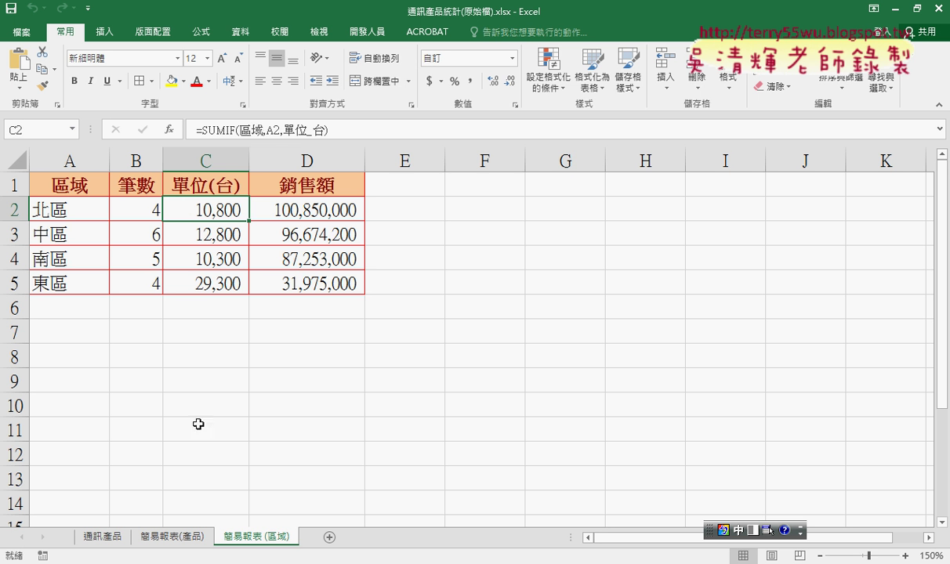
click(105, 539)
click(172, 538)
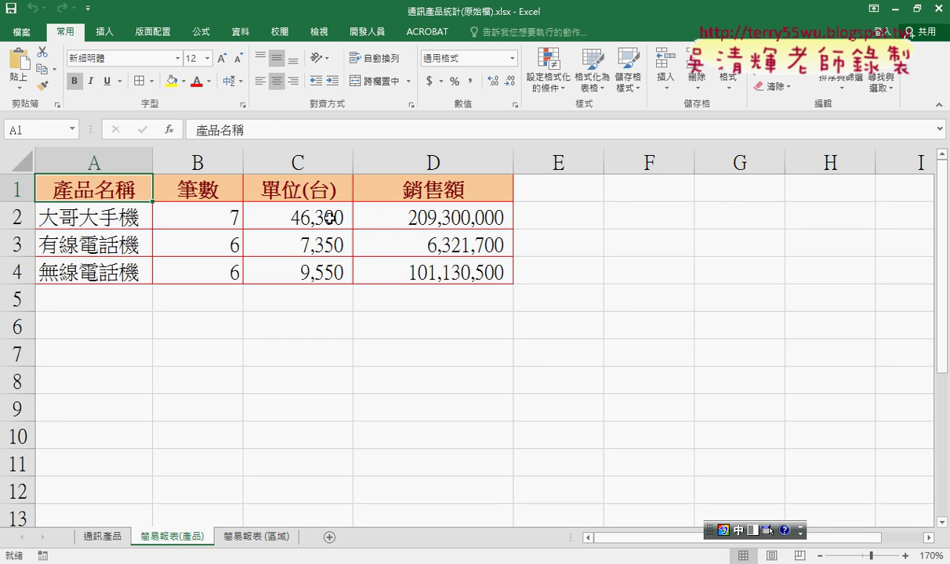
click(125, 214)
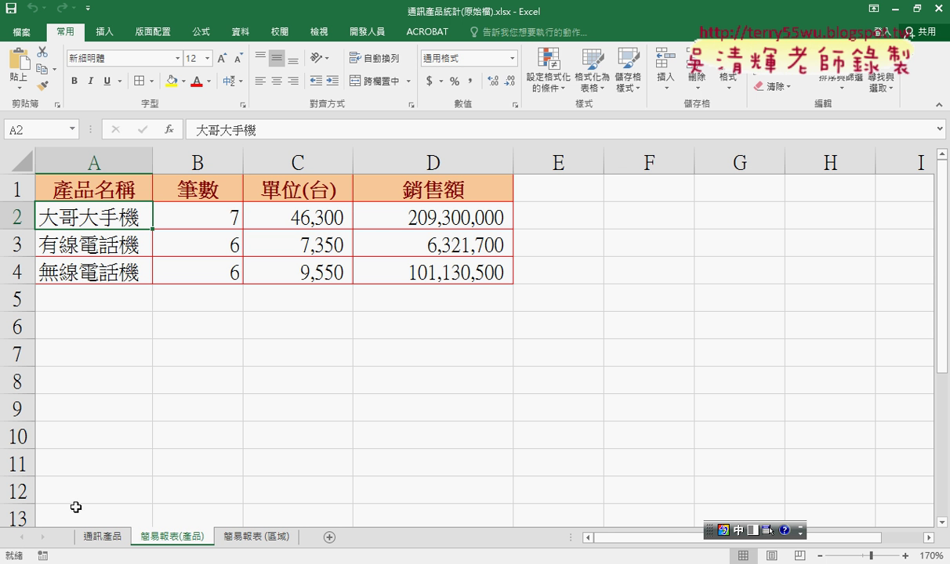
click(106, 536)
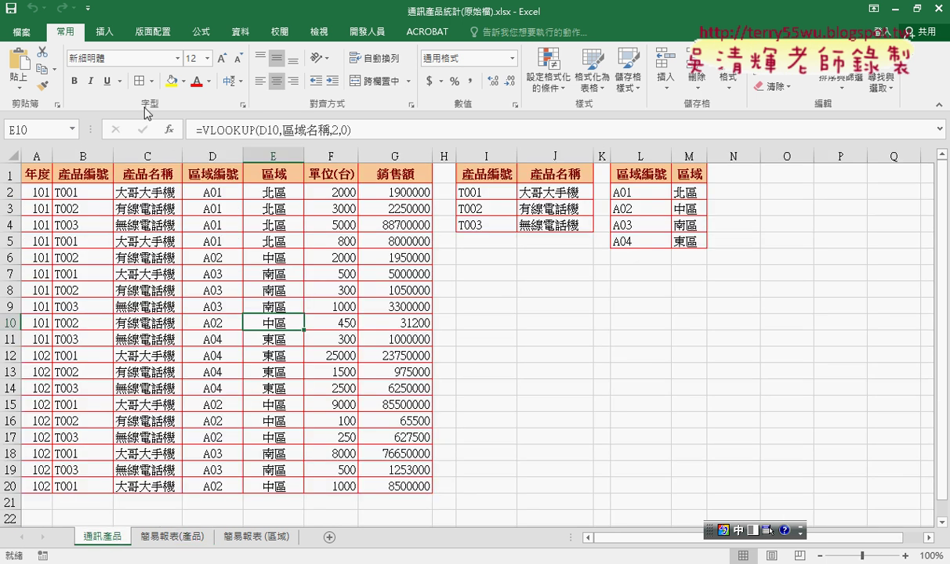
Insert a PivotTable from 通訊產品!$A$1:$G$20 on a new sheet and widen its field list
click(106, 33)
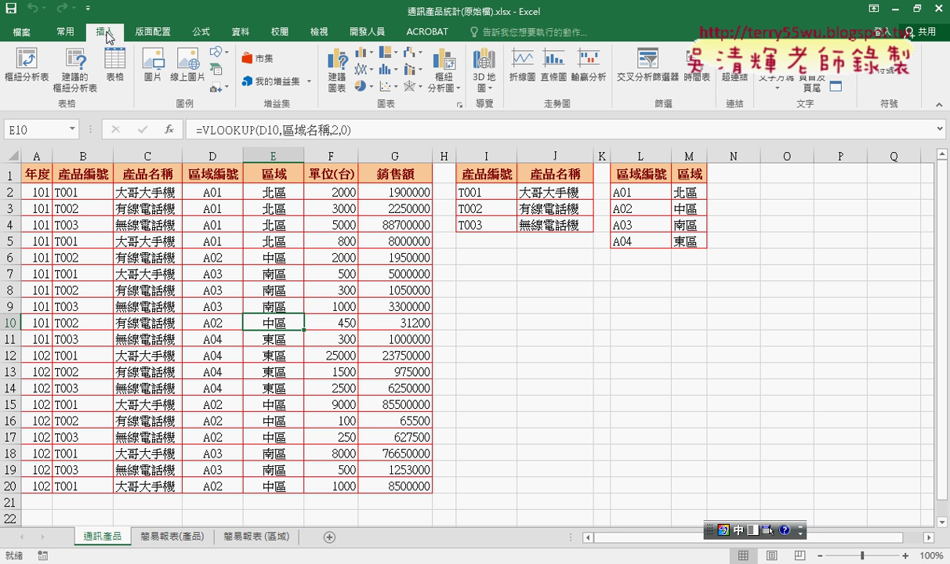
click(38, 69)
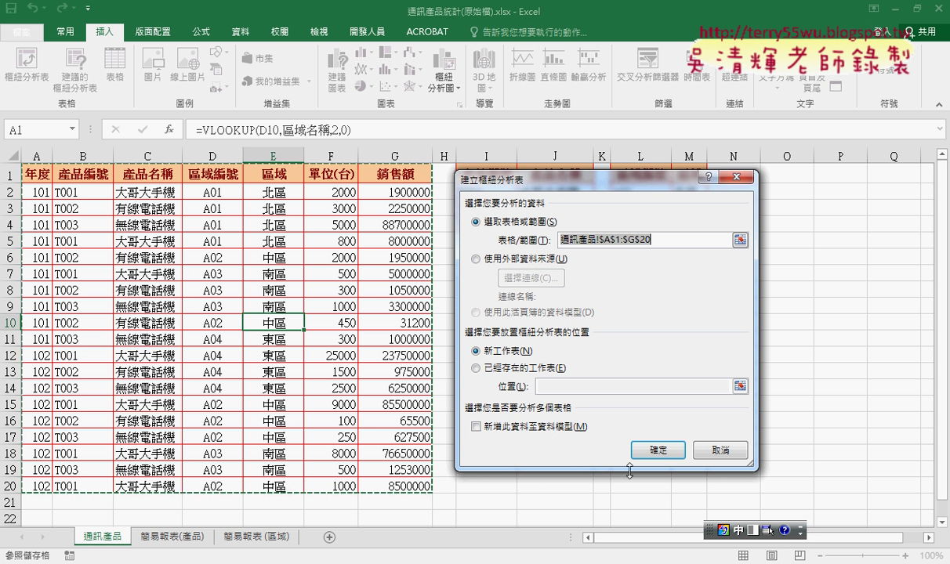
click(658, 450)
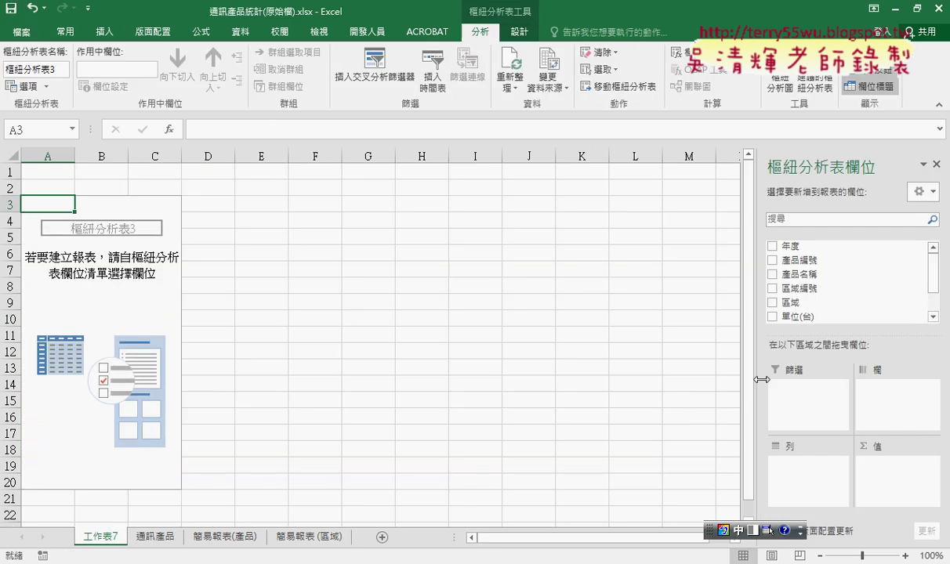
drag(756, 379, 627, 368)
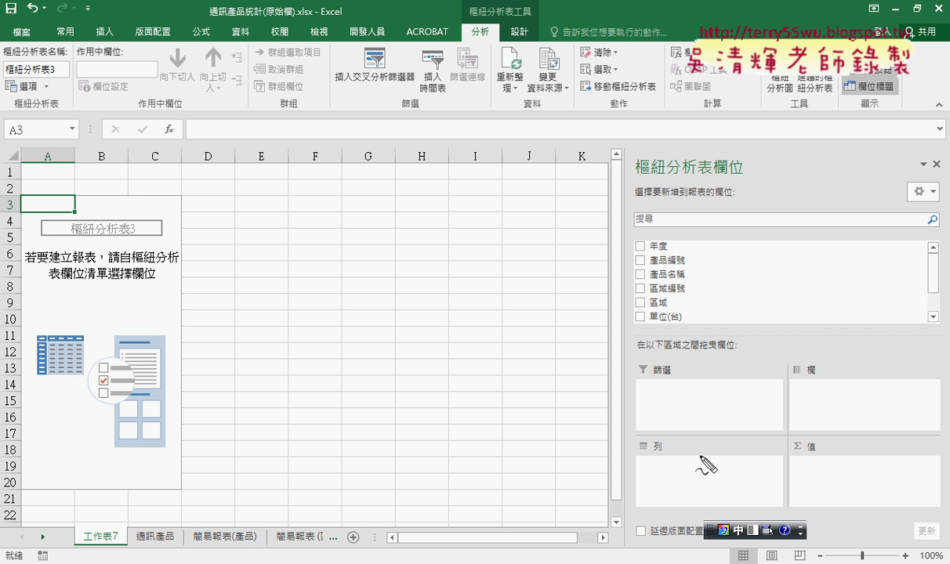
drag(631, 435, 905, 428)
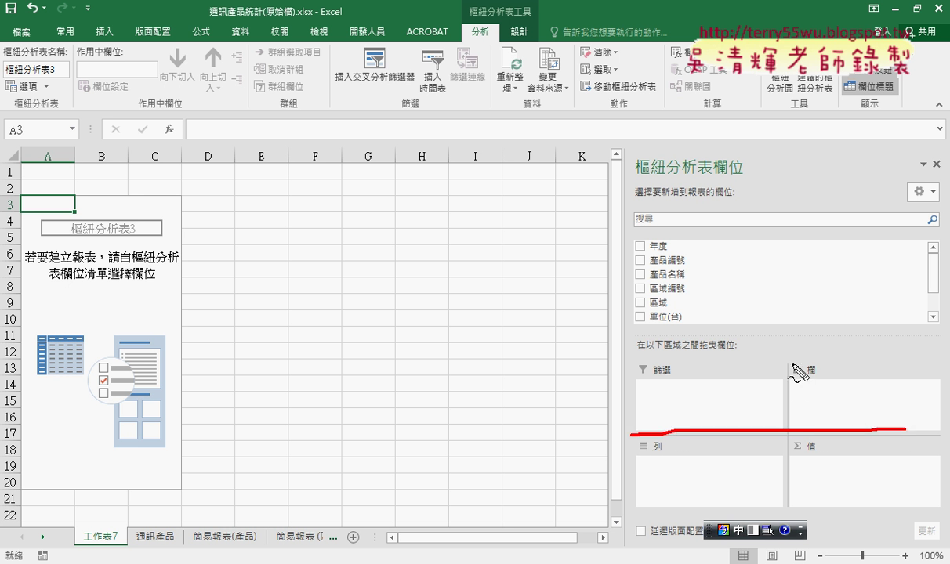
drag(793, 364, 793, 505)
drag(663, 439, 656, 436)
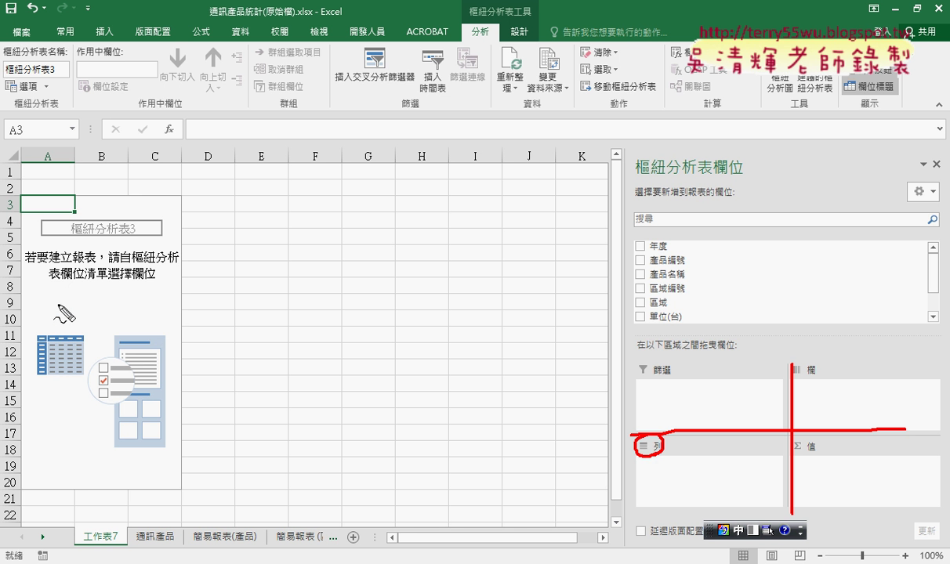
drag(815, 364, 822, 384)
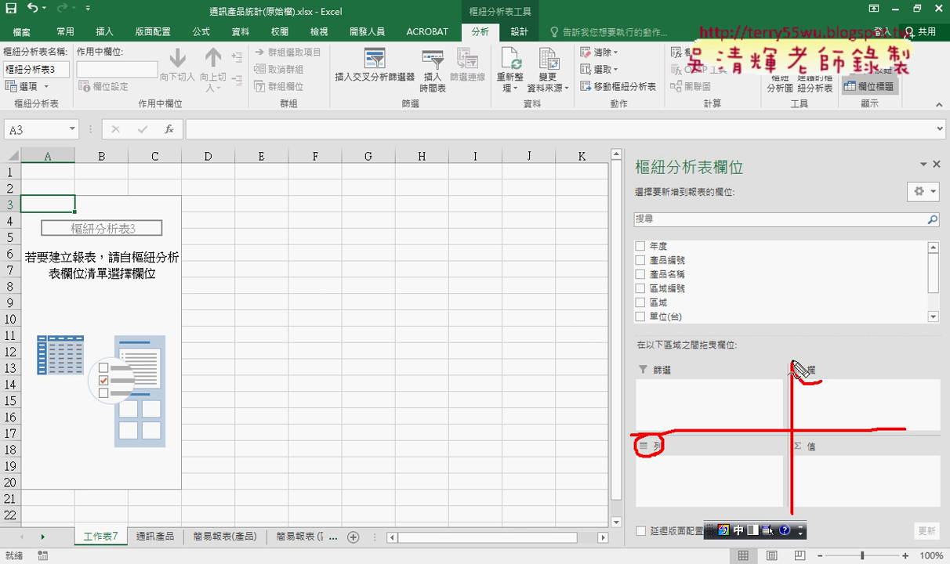
drag(809, 439, 819, 454)
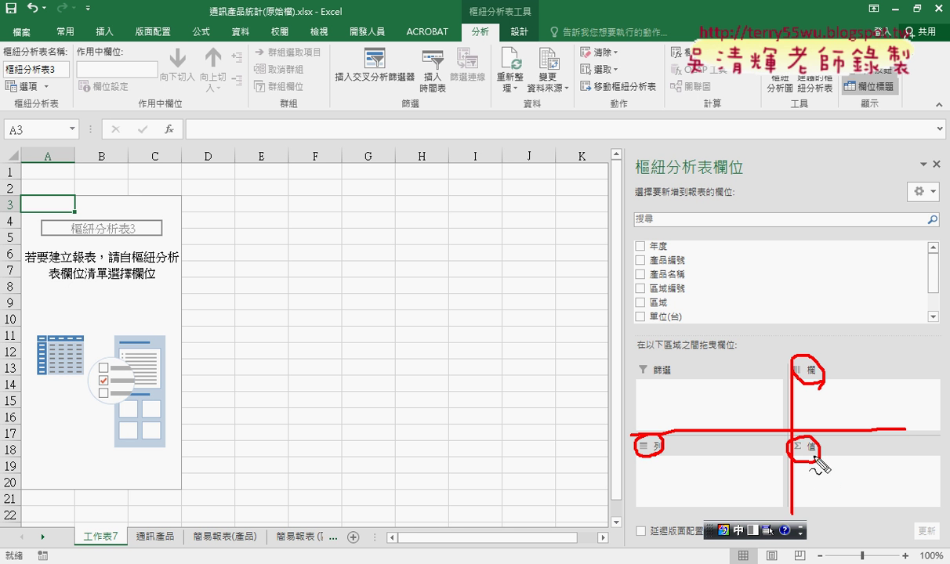
key(Escape)
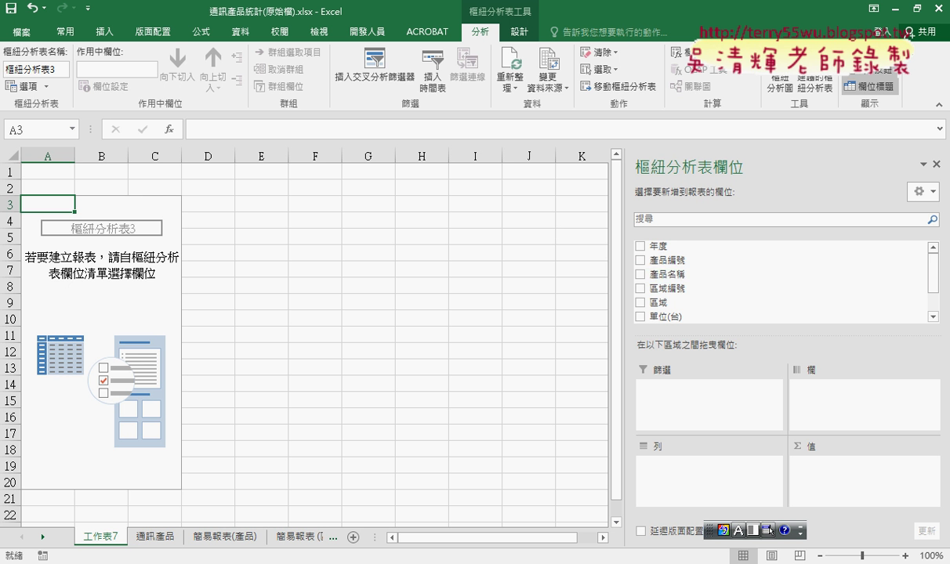
Check the 簡易報表(產品) product column and its B2:D4 values for reference
click(232, 542)
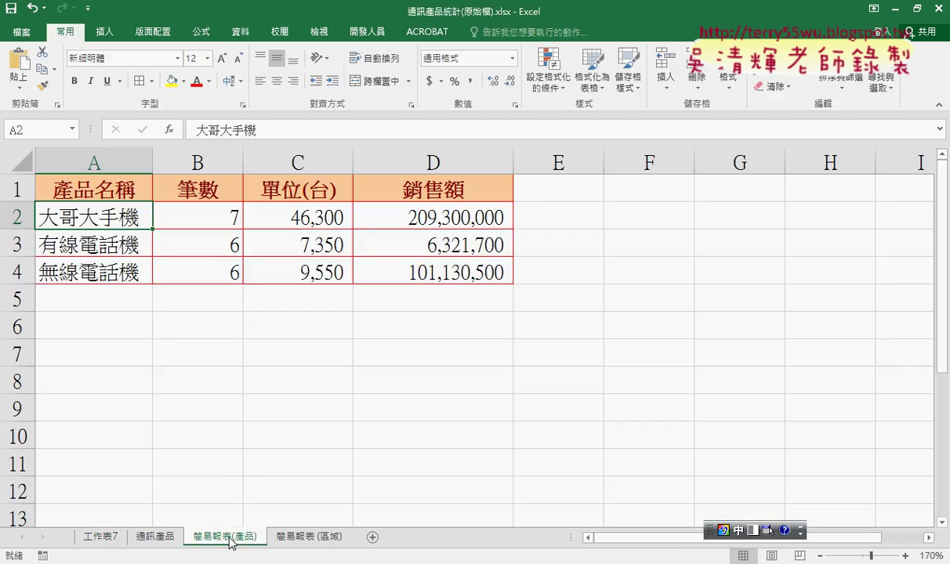
click(102, 162)
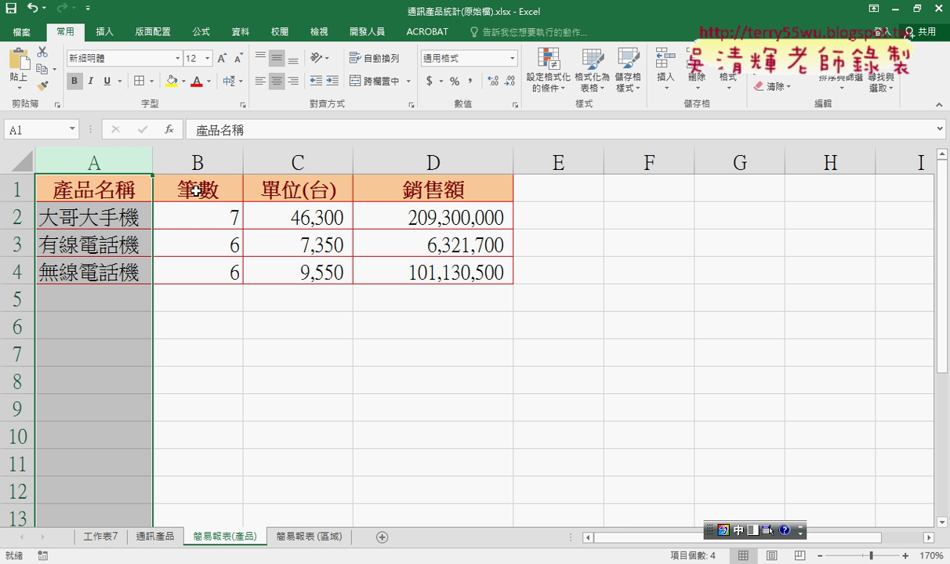
drag(216, 209, 424, 271)
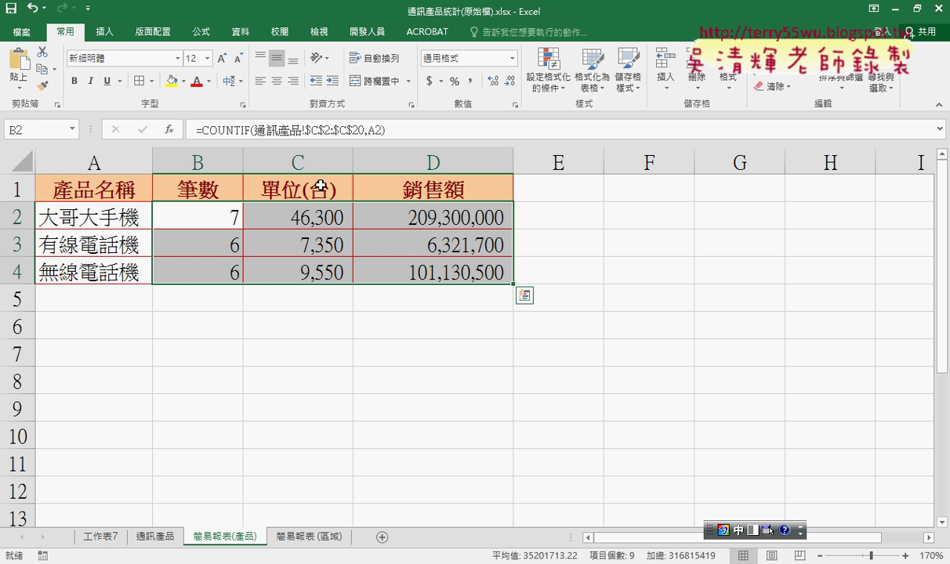
click(100, 537)
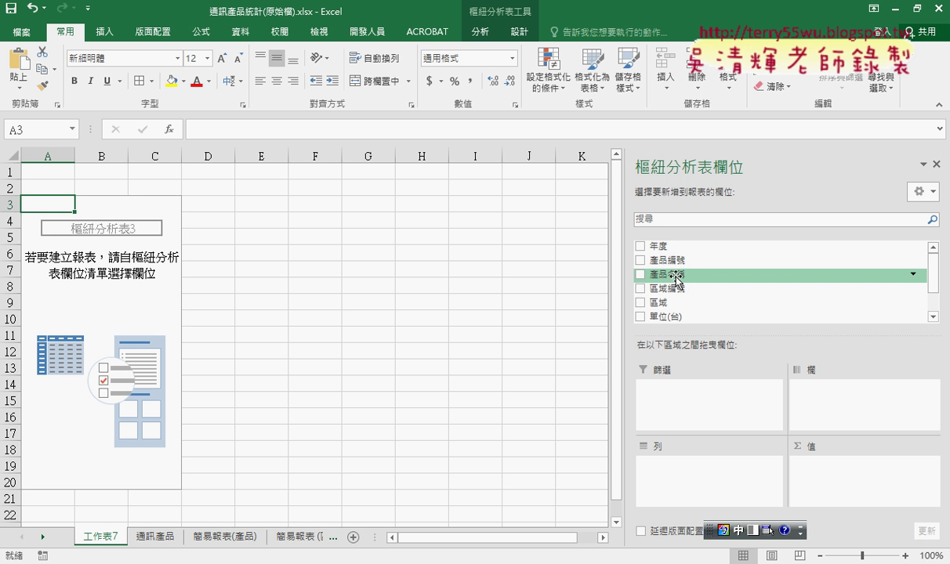
Place 產品名稱 in rows and values to count products: 7, 6, 6, total 19
drag(656, 277, 666, 478)
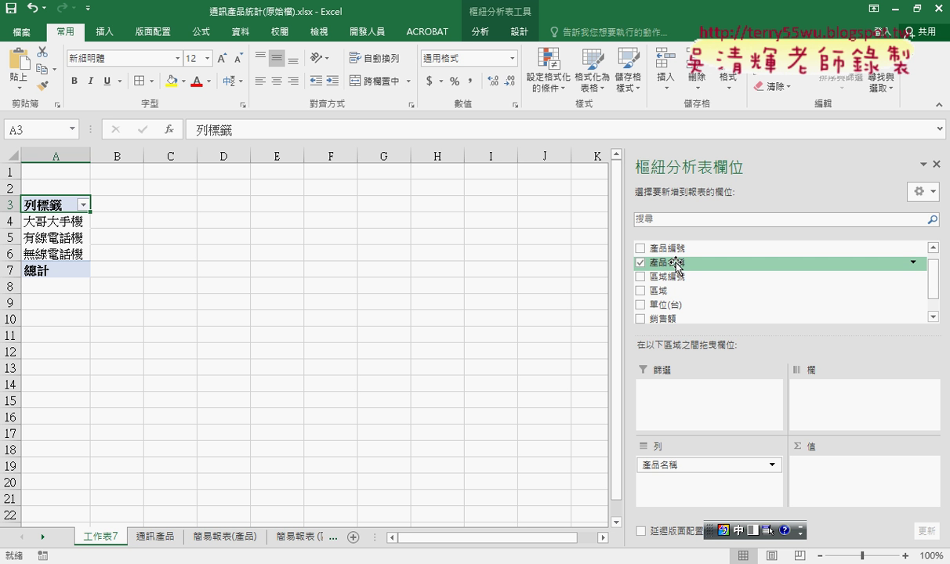
drag(678, 269, 807, 476)
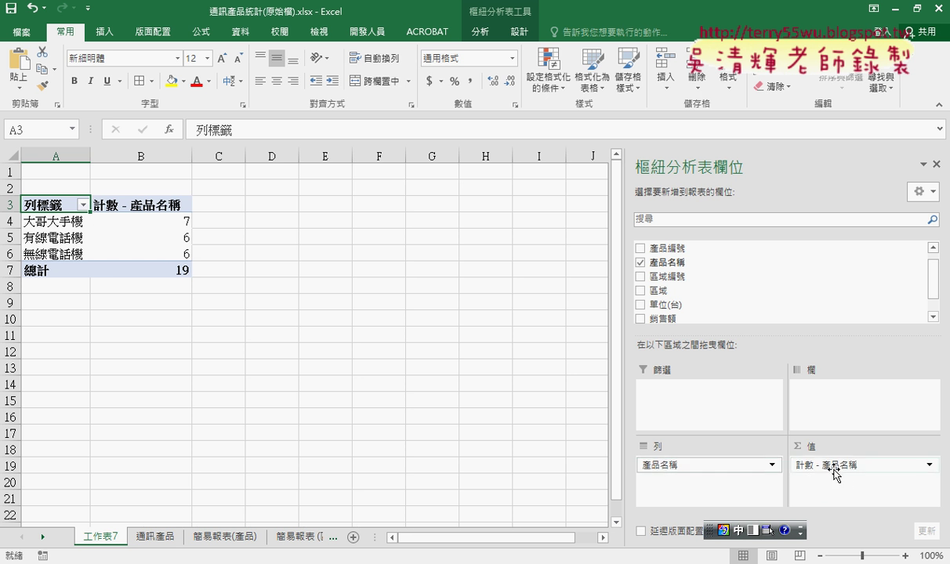
mouse_move(202, 284)
mouse_down()
mouse_move(110, 266)
mouse_move(201, 296)
mouse_up()
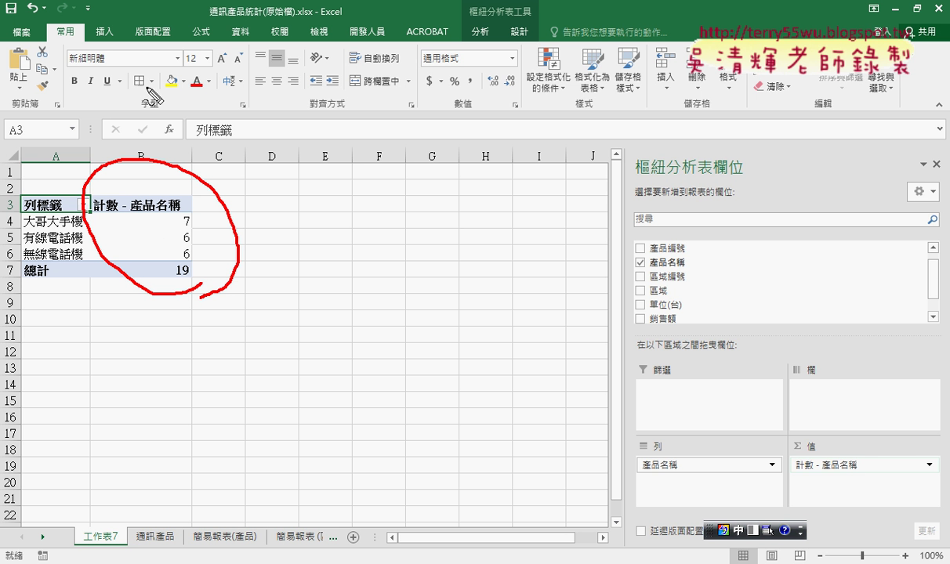
mouse_move(145, 82)
mouse_down()
mouse_move(141, 152)
mouse_move(160, 146)
mouse_up()
drag(644, 453, 649, 451)
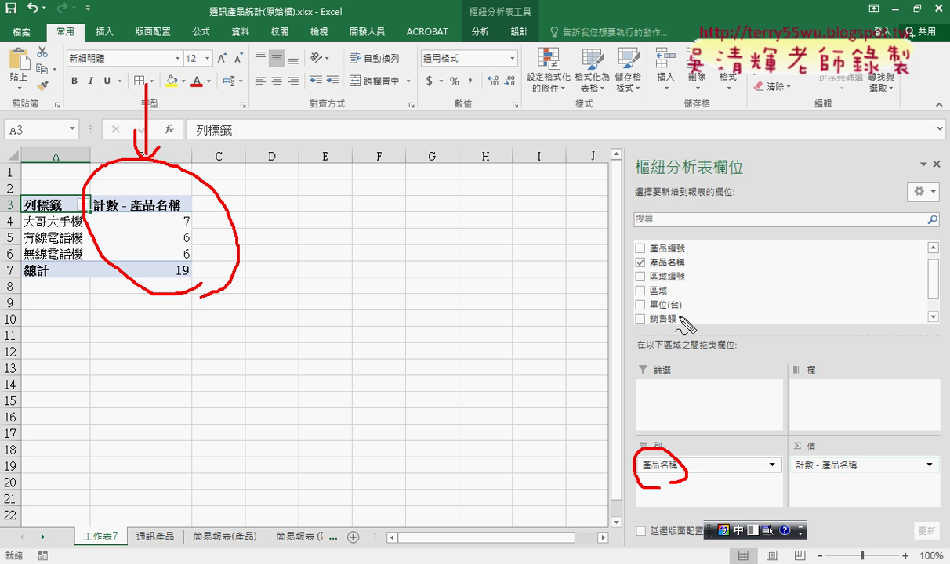
mouse_move(657, 259)
mouse_down()
mouse_move(784, 385)
mouse_move(804, 455)
mouse_move(856, 472)
mouse_up()
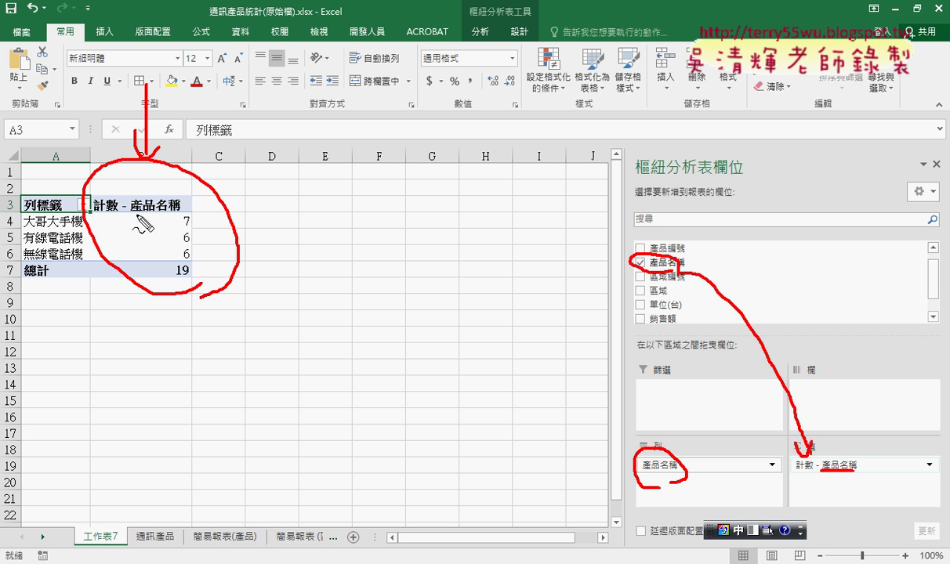
key(Escape)
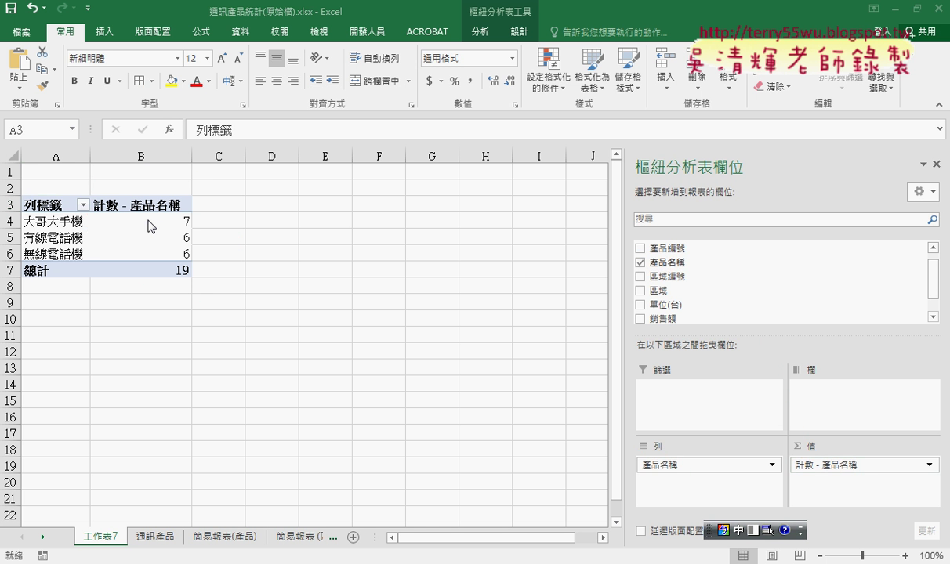
click(230, 536)
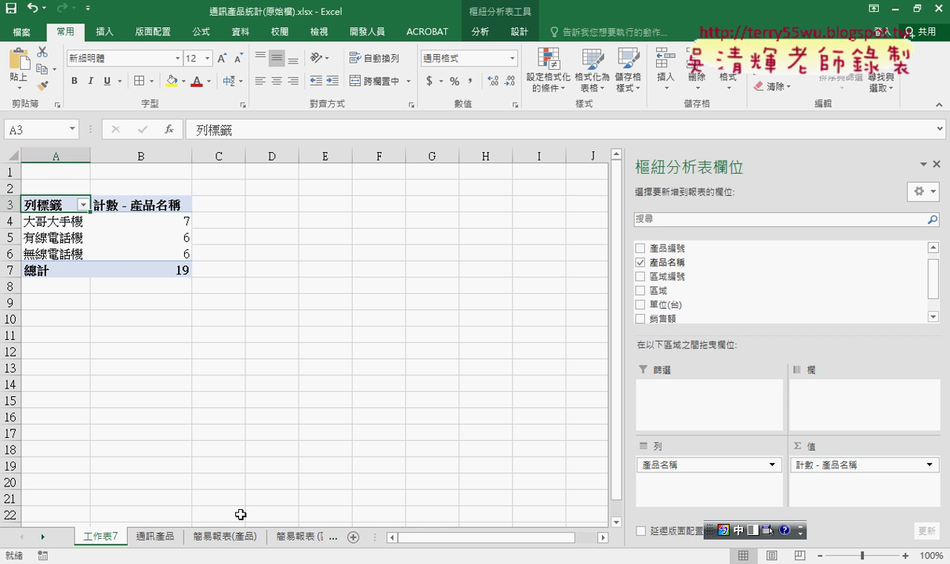
Add sums of 單位(台) and 銷售額 per product, totalling 63200 units and 316752200 sales
drag(297, 162, 434, 162)
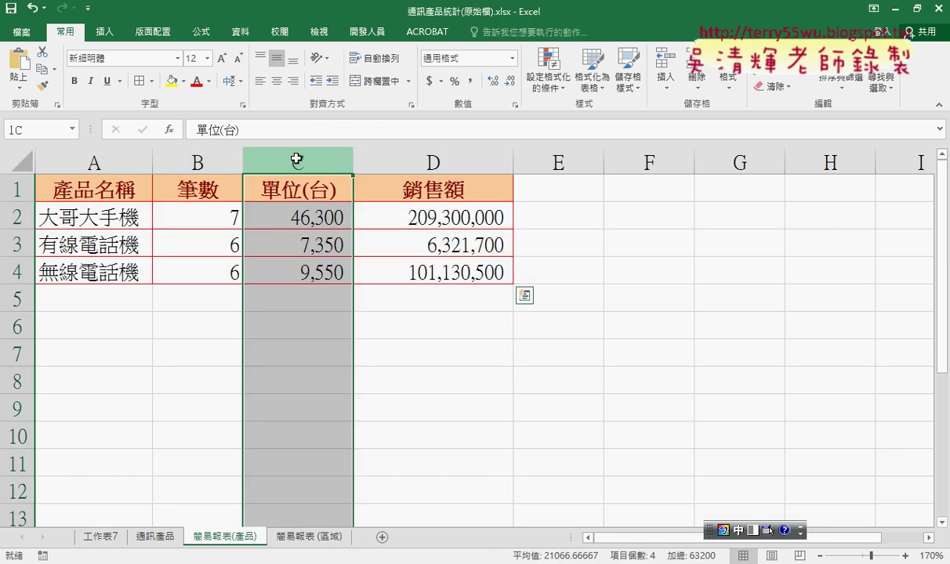
click(94, 537)
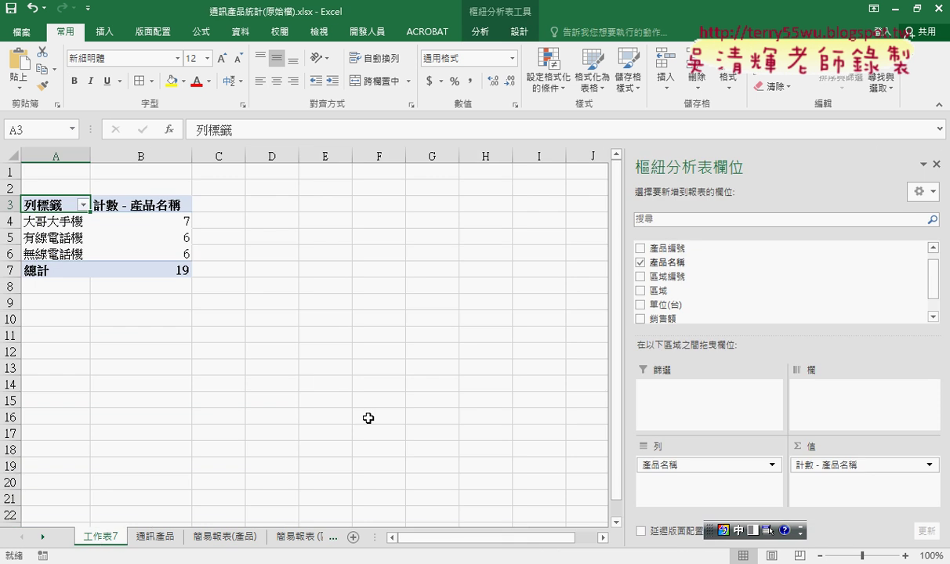
drag(935, 280, 935, 295)
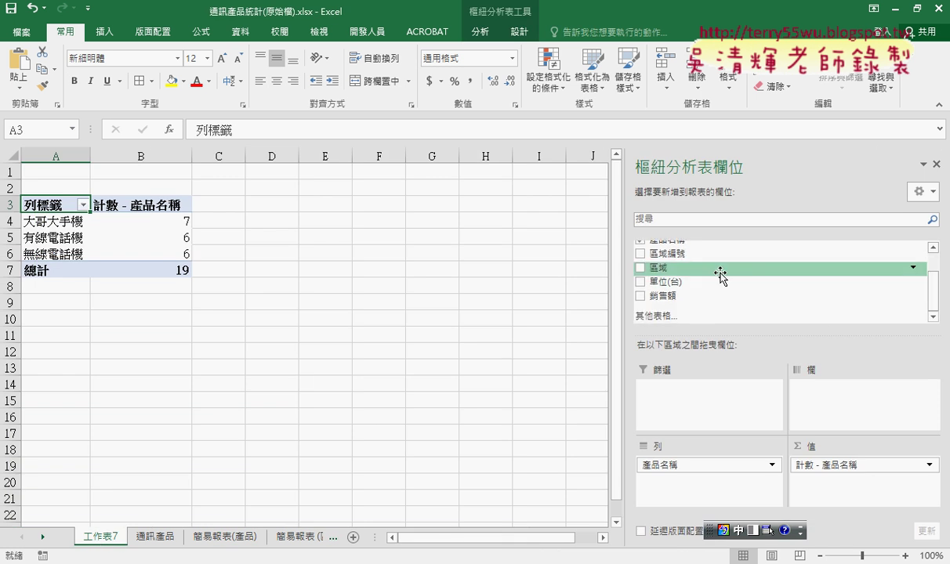
drag(665, 287, 824, 476)
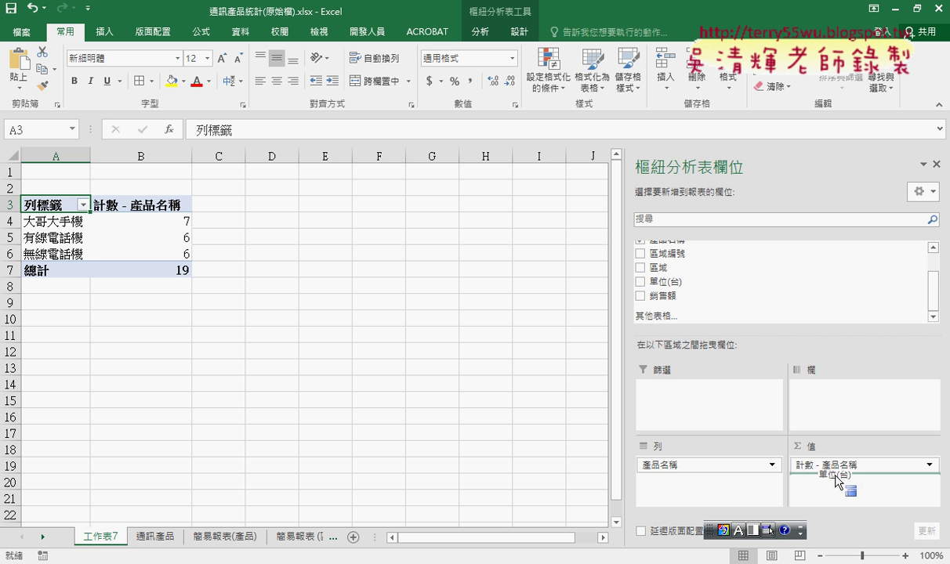
drag(825, 476, 837, 478)
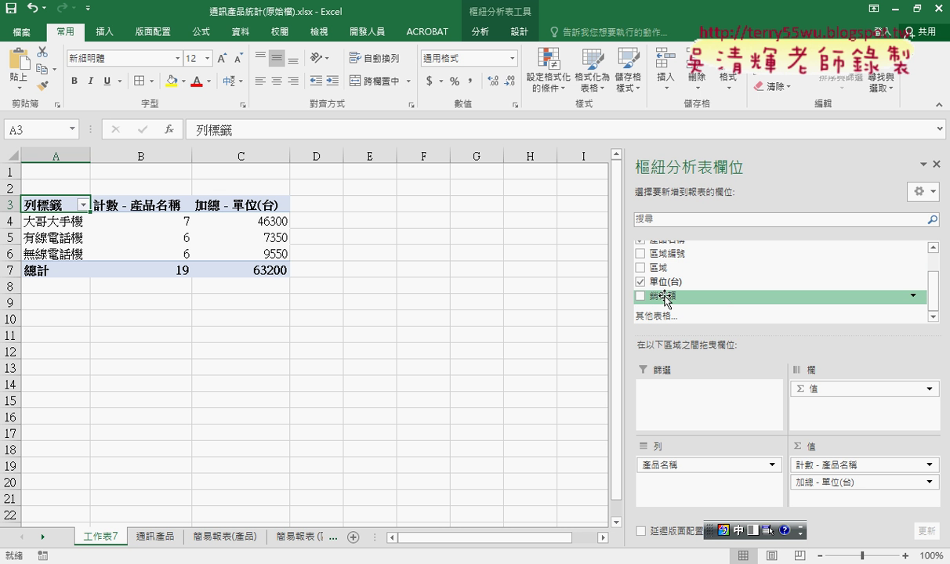
drag(665, 298, 839, 500)
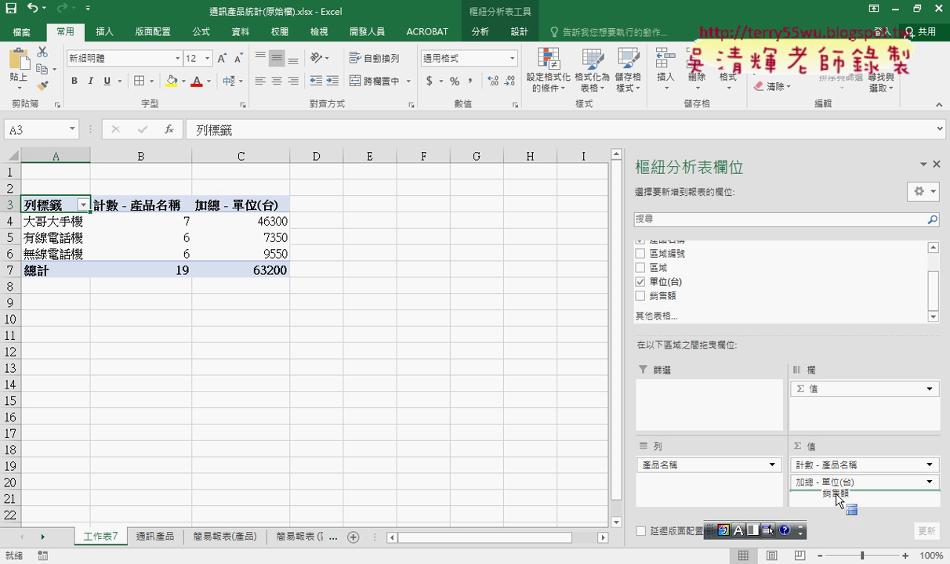
drag(839, 500, 837, 498)
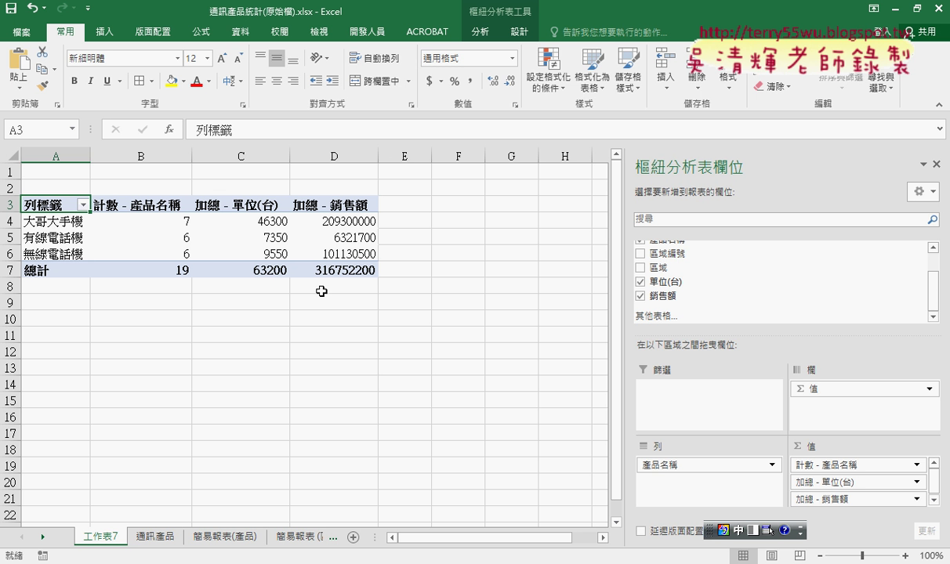
click(274, 237)
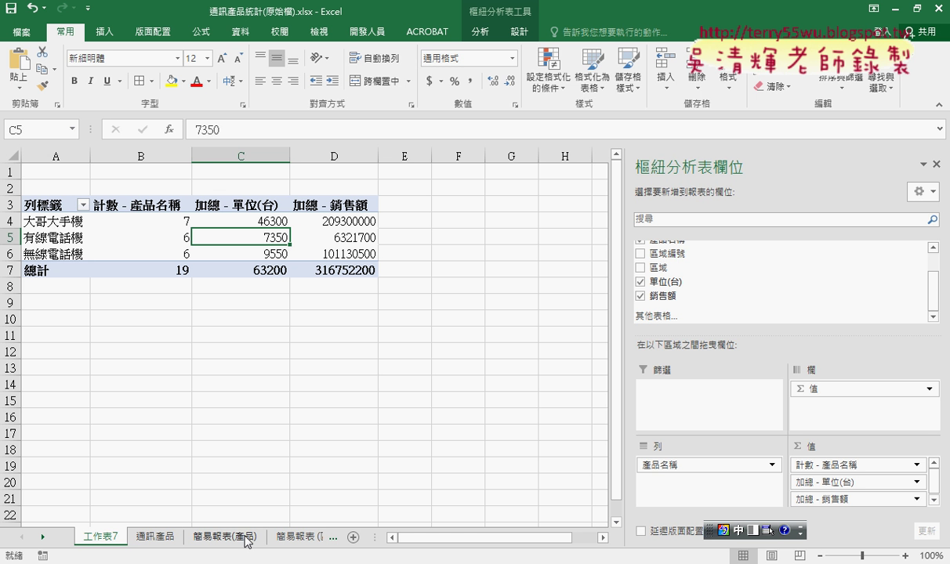
Replace the 列標籤 header in cell A3 with 產品名稱
double_click(47, 204)
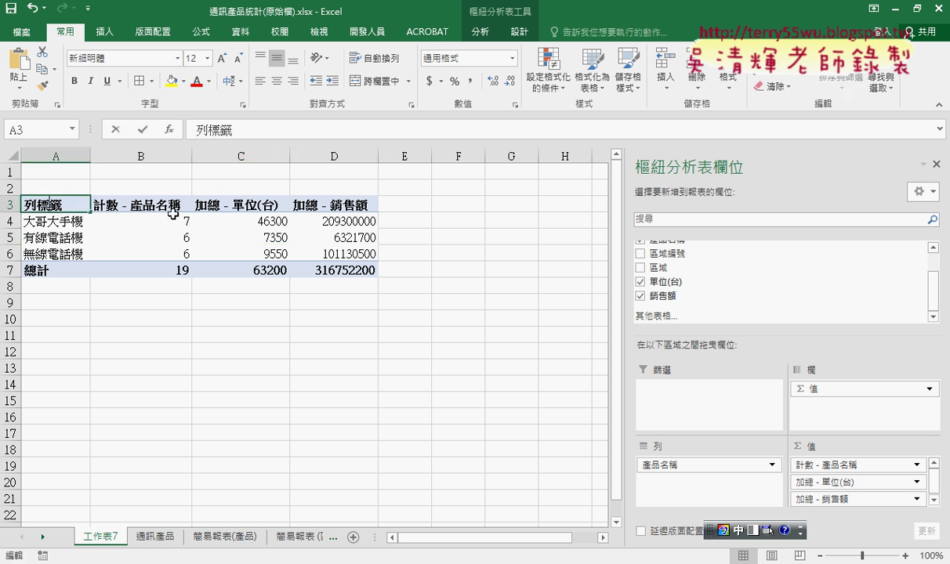
drag(26, 201, 78, 203)
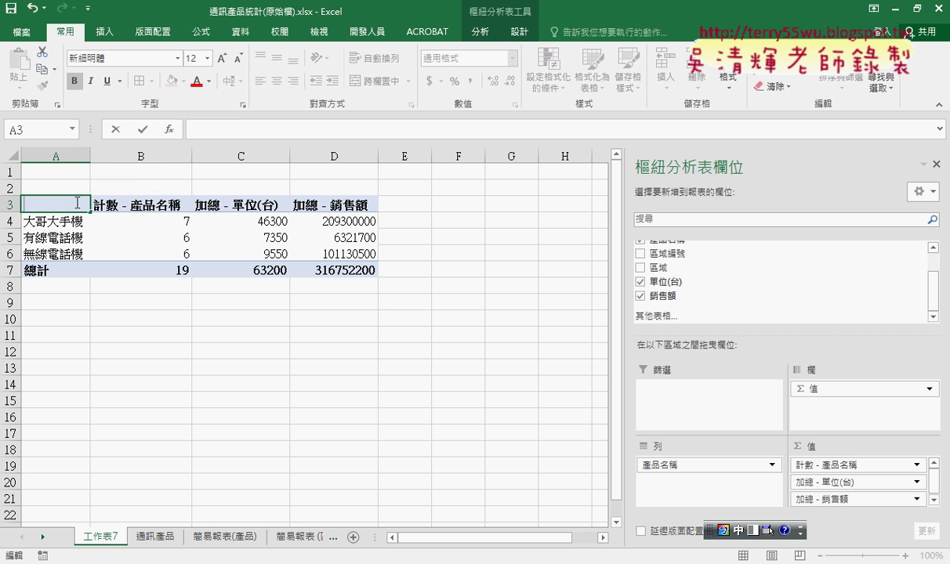
text(產)
text(品名)
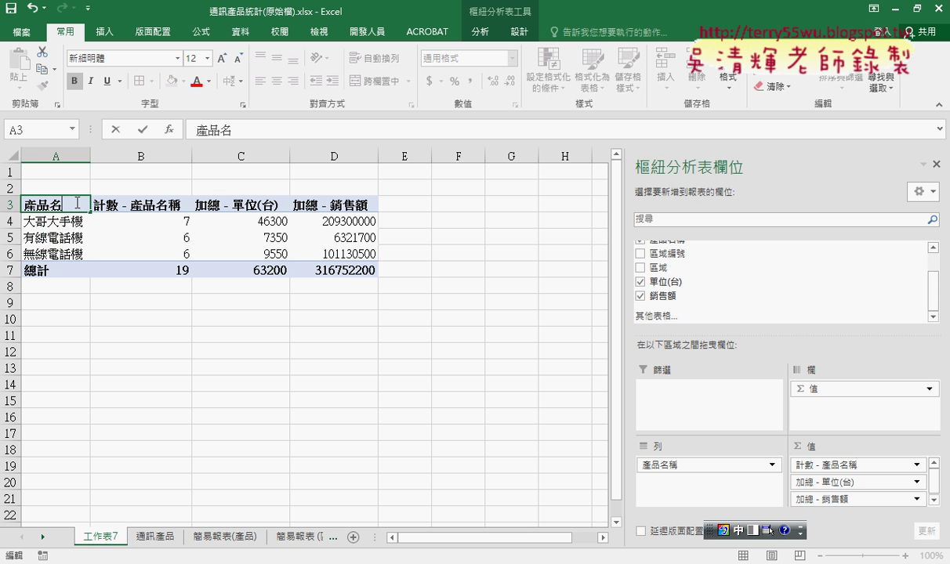
text(ㄔㄥ)
text(稱)
key(Return)
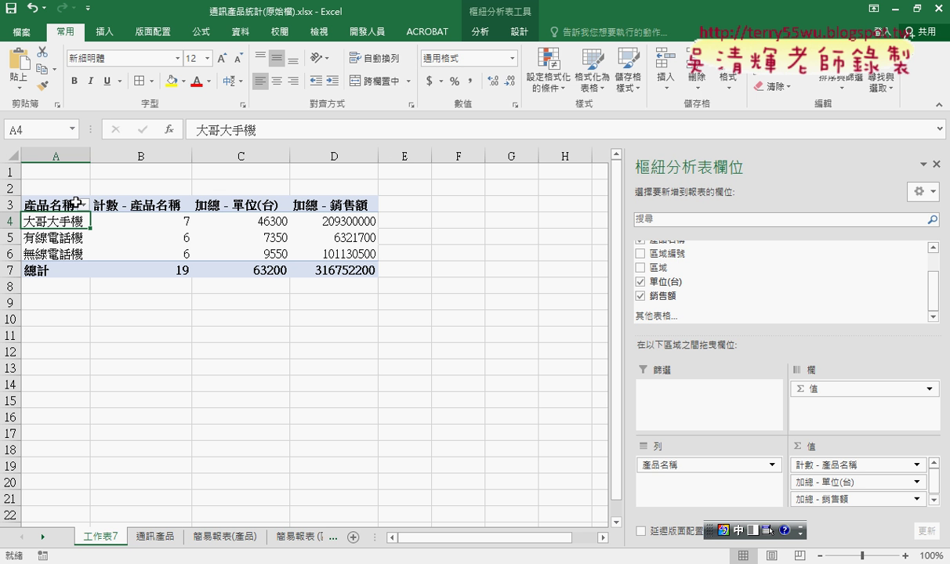
click(188, 317)
click(283, 234)
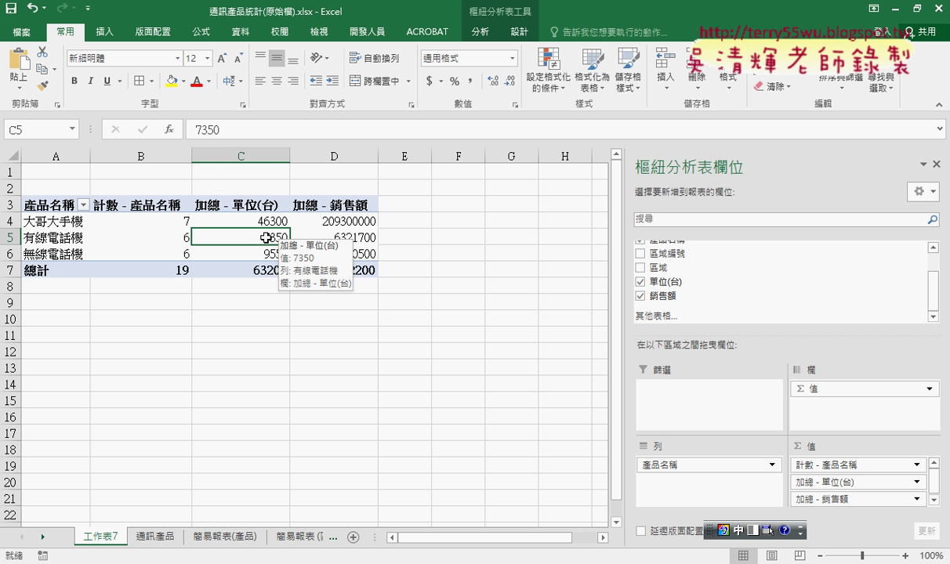
Apply the green medium style 4 to the product PivotTable
click(521, 36)
click(619, 89)
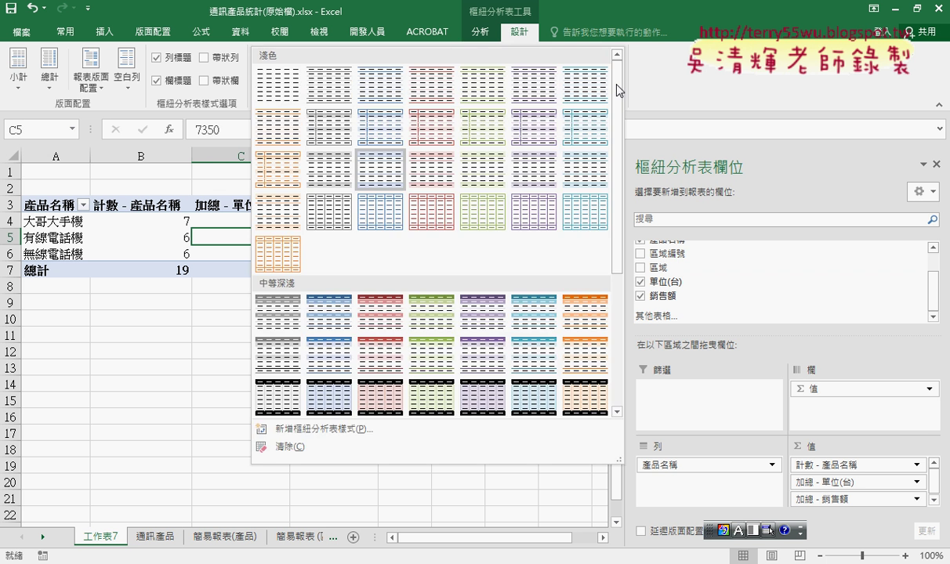
click(423, 316)
click(458, 331)
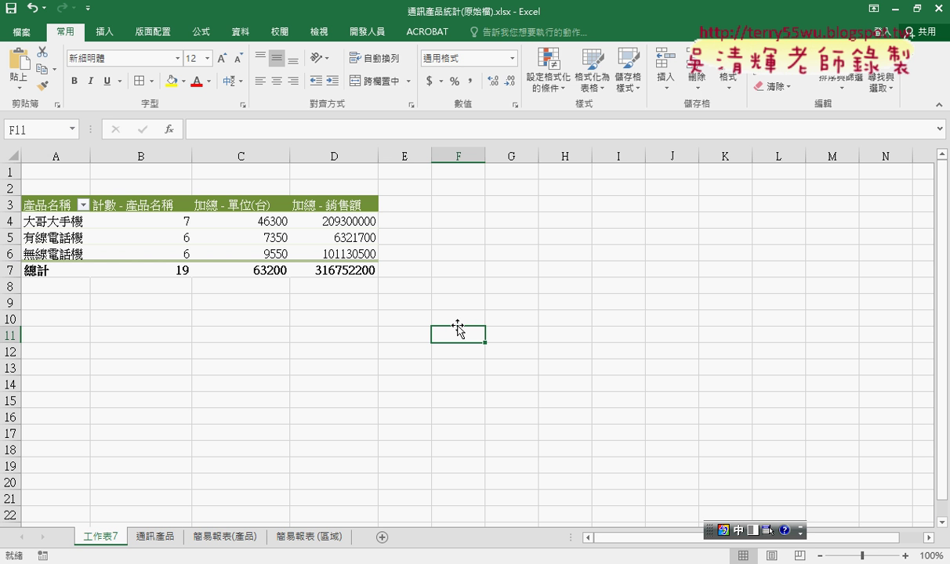
Format the units and sales values C4:D7 with thousands separators and no decimals
drag(251, 218, 350, 270)
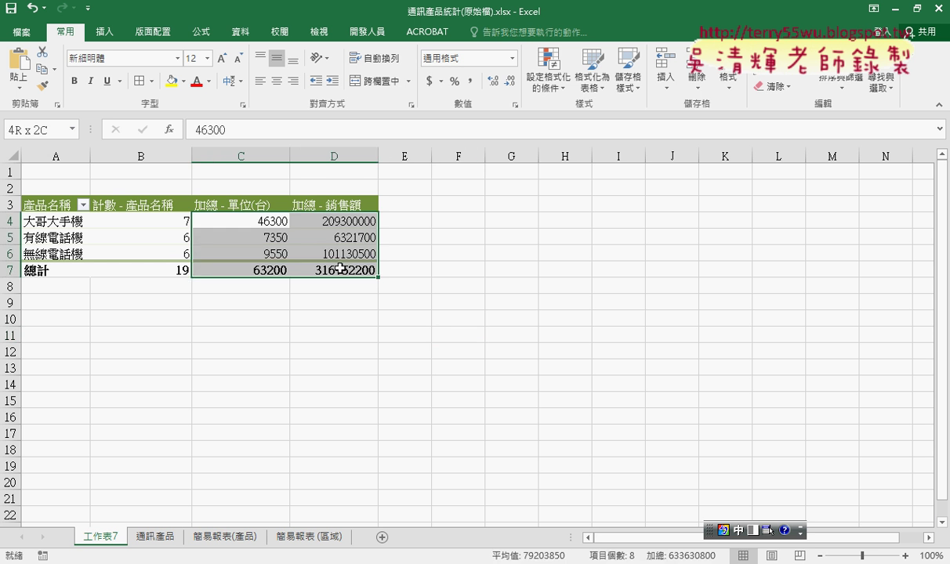
click(67, 31)
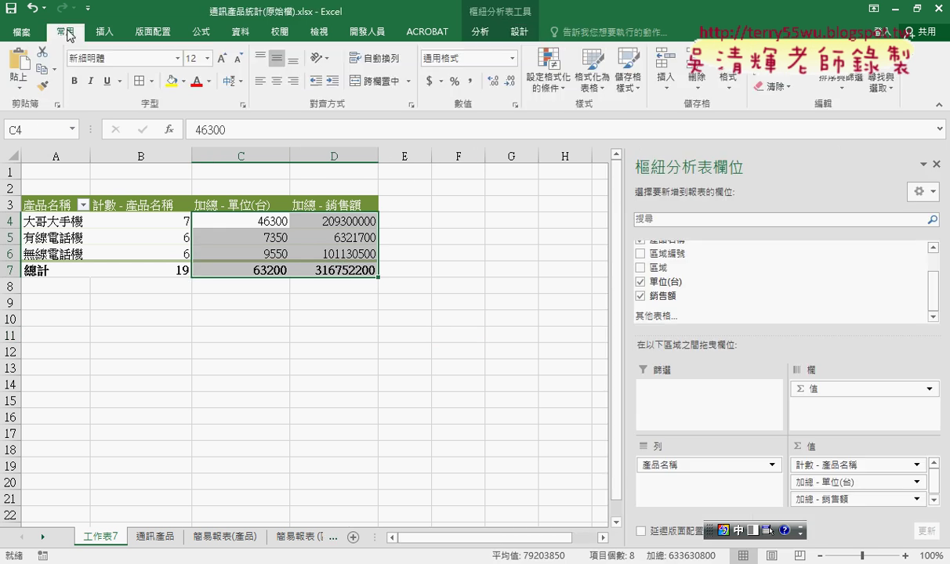
click(471, 83)
click(513, 82)
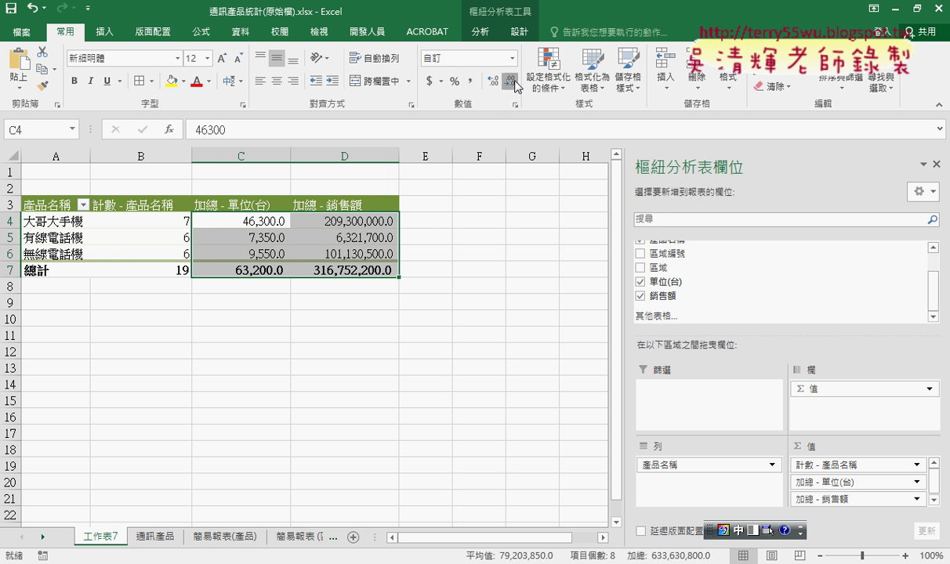
click(513, 81)
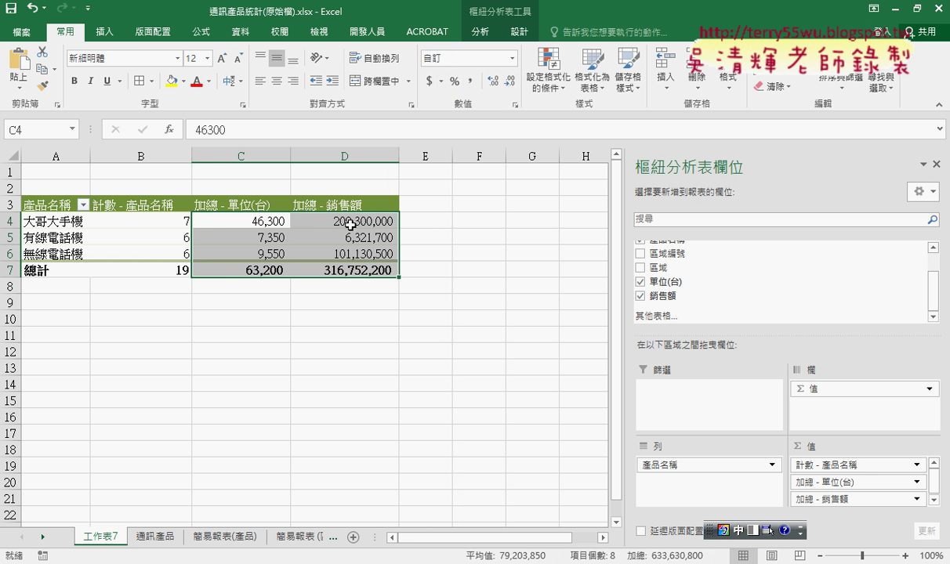
mouse_move(349, 228)
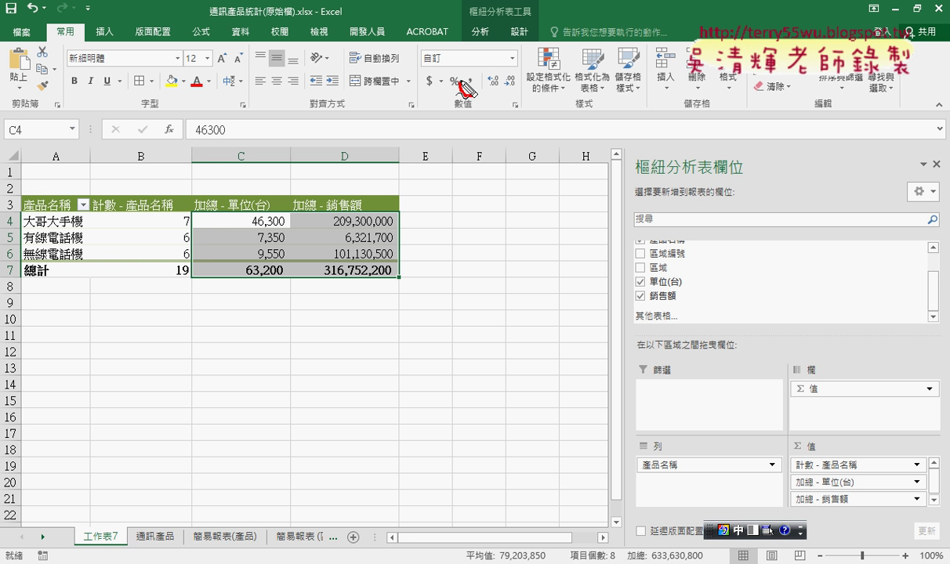
drag(468, 72, 470, 96)
drag(508, 69, 511, 96)
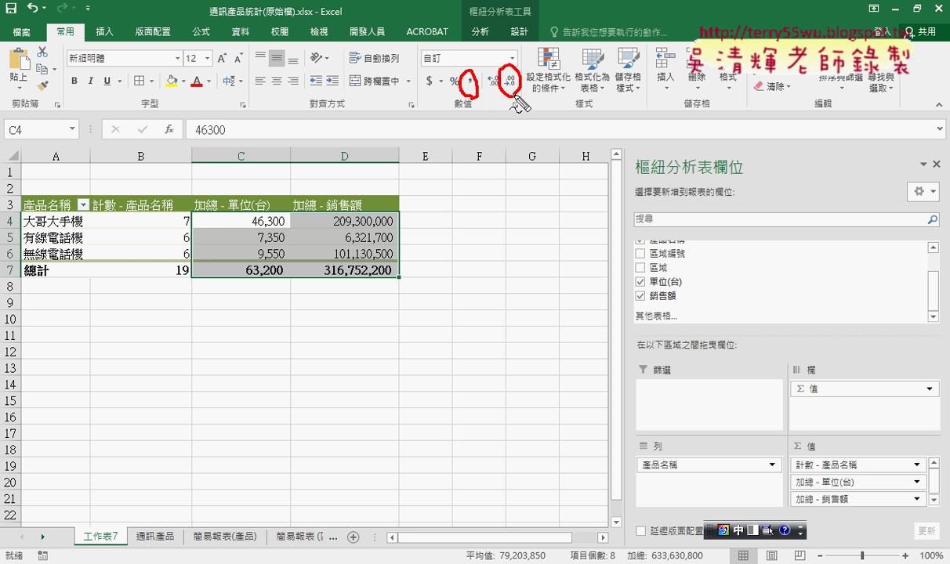
key(Escape)
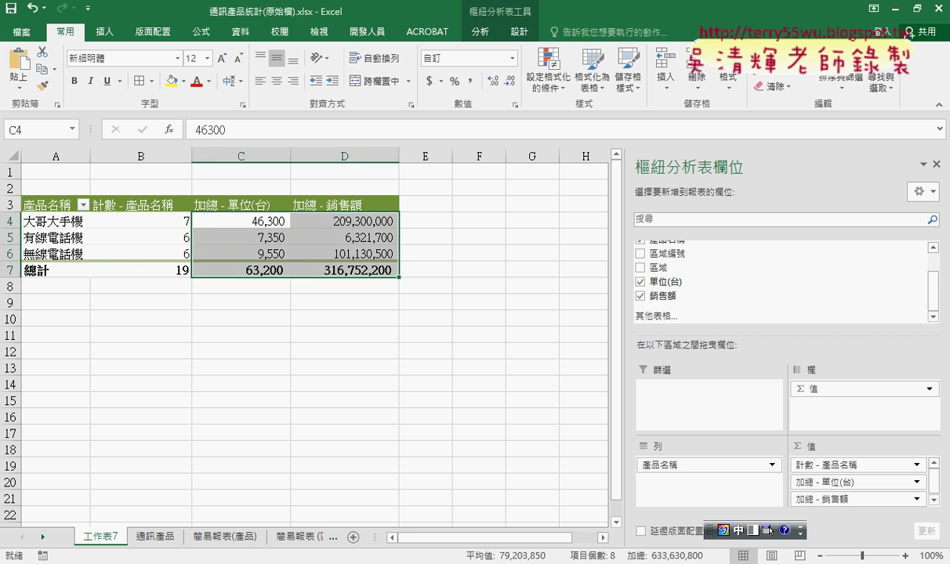
Select the 樞紐分析表(產品) name on the Homework page and return to Excel
click(127, 492)
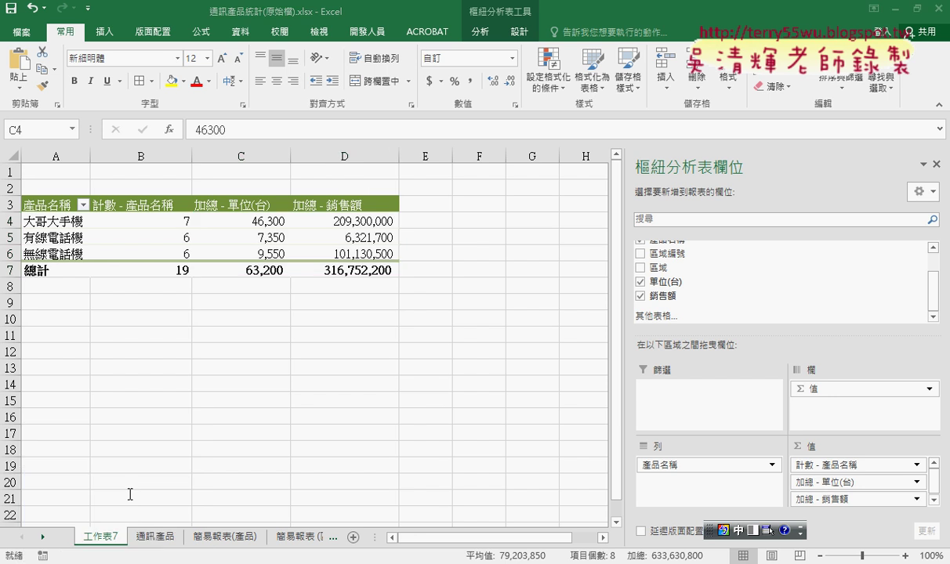
click(305, 492)
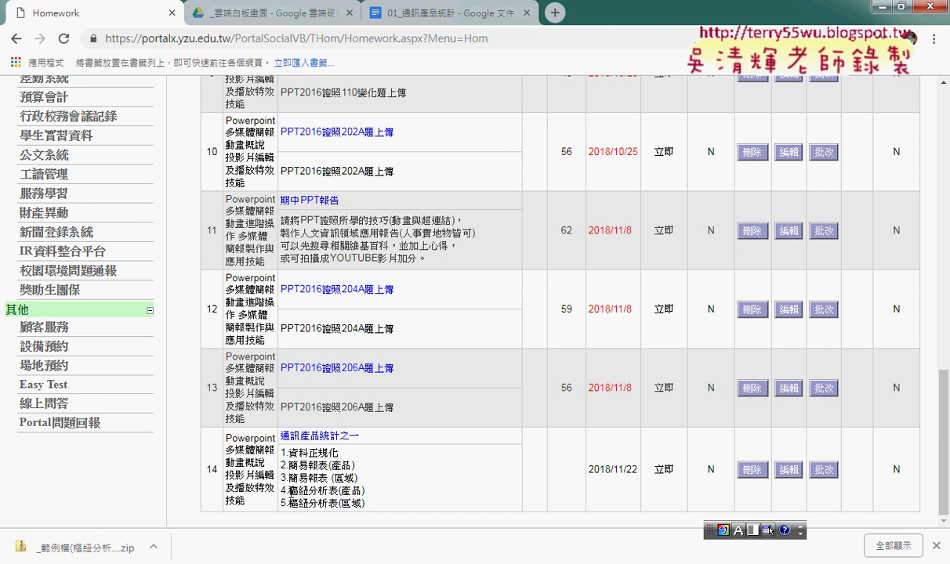
drag(290, 491, 365, 491)
key(ctrl+c)
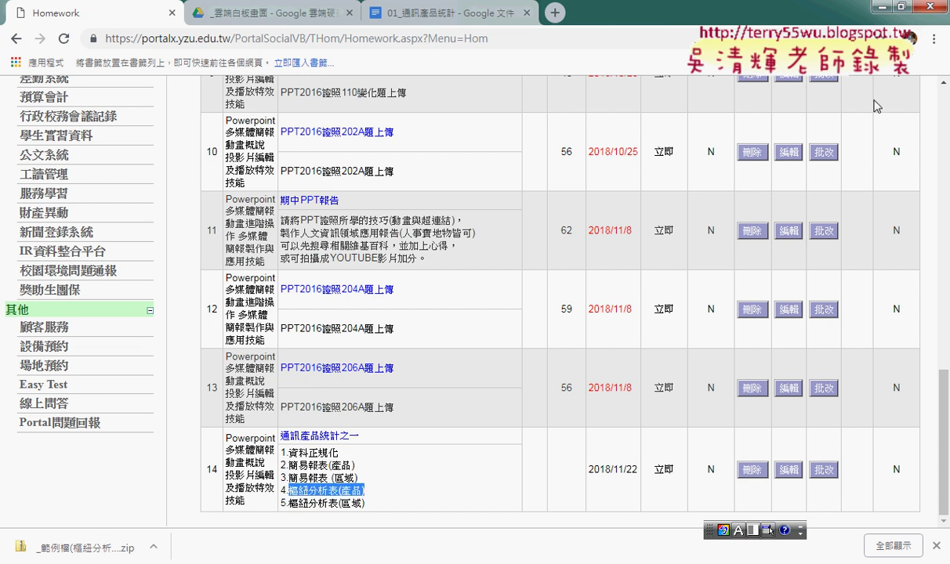
key(alt+Tab)
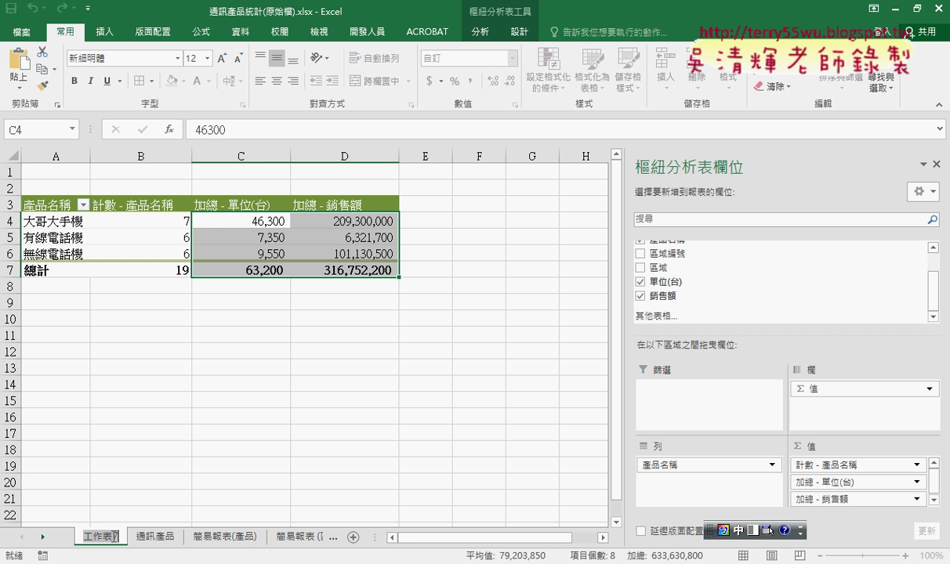
Rename the product pivot sheet to 樞紐分析表(產品) and move it to the end
key(ctrl+v)
click(196, 464)
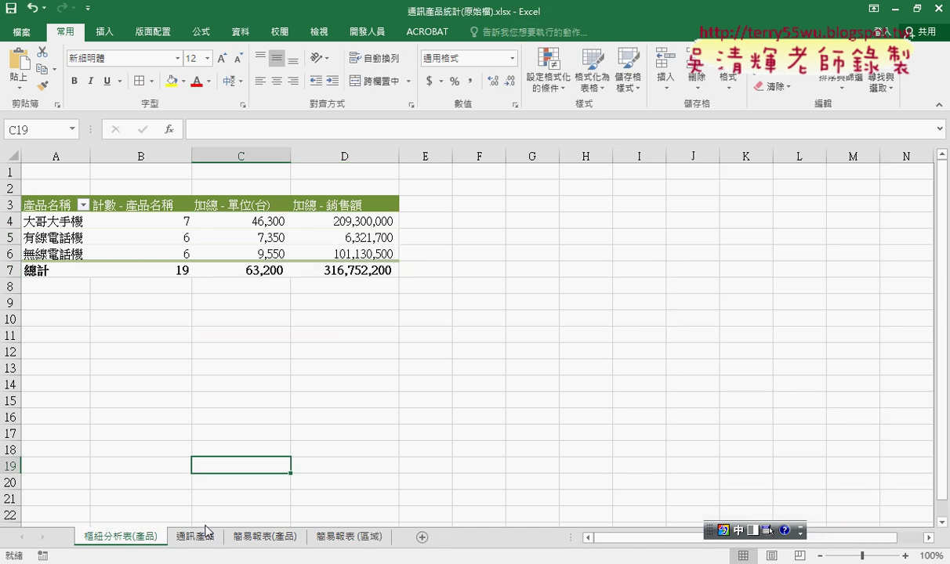
drag(130, 540, 399, 537)
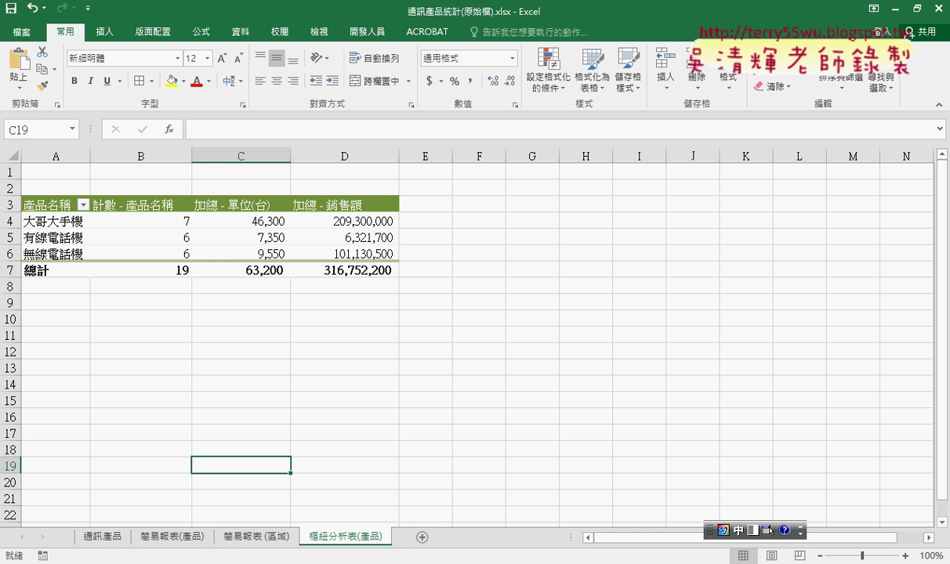
Create a new PivotTable from the 通訊產品 data on a new sheet
click(110, 537)
click(146, 155)
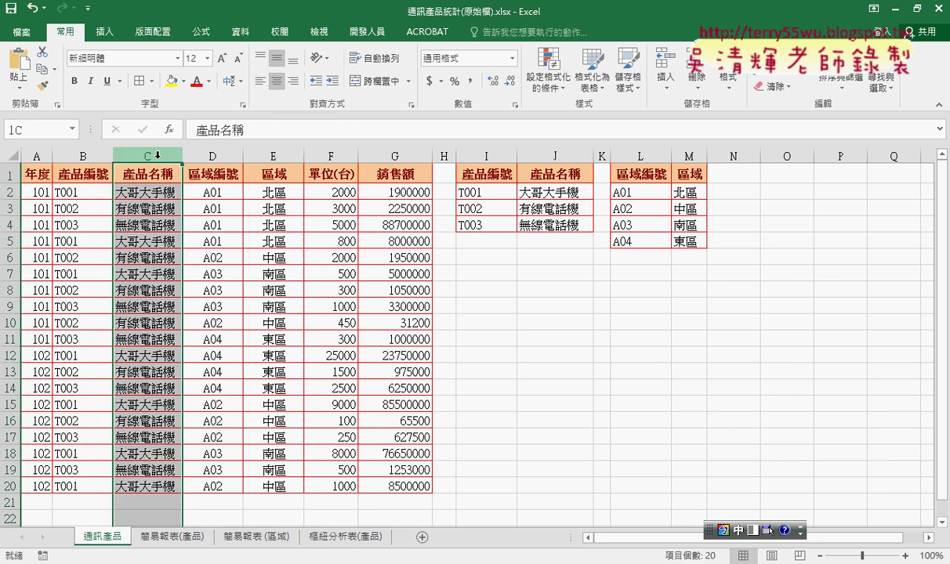
click(172, 241)
click(104, 33)
click(26, 66)
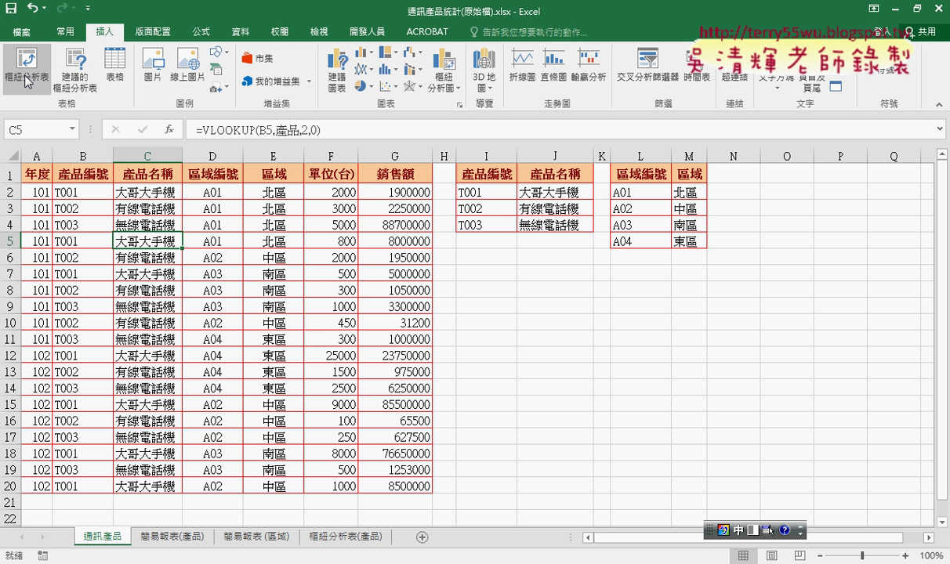
click(674, 453)
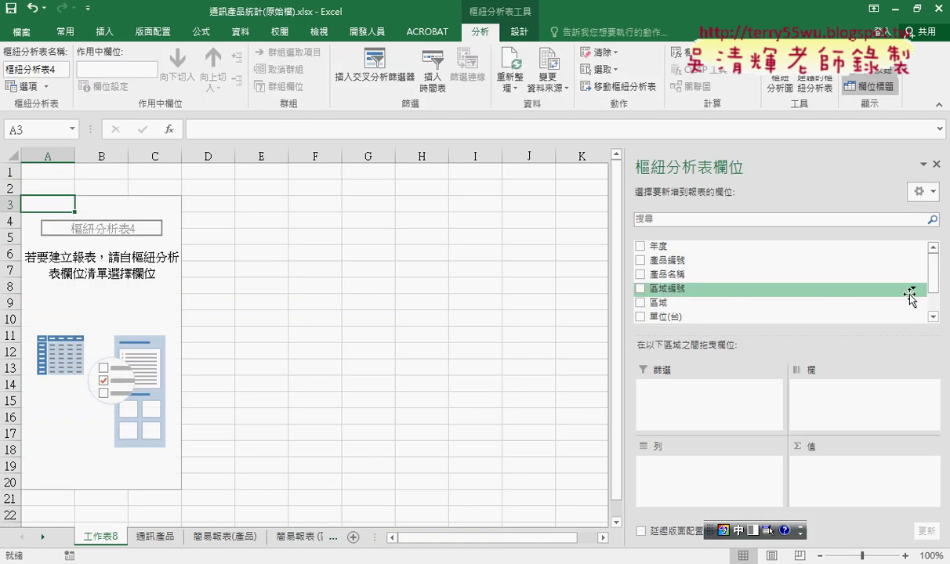
Put 區域 in rows, and count of 區域 plus sums of 單位(台) and 銷售額 in values
drag(687, 303, 692, 468)
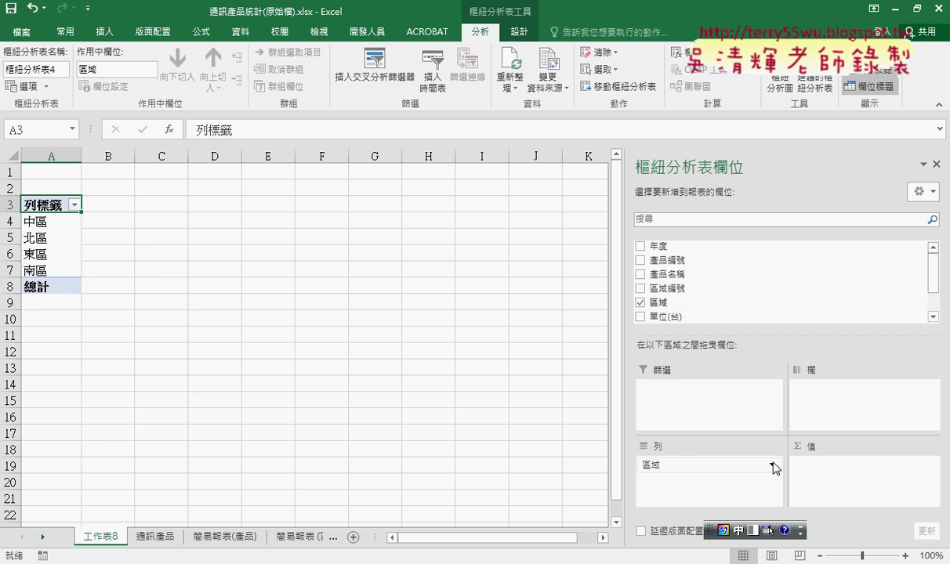
drag(656, 303, 805, 470)
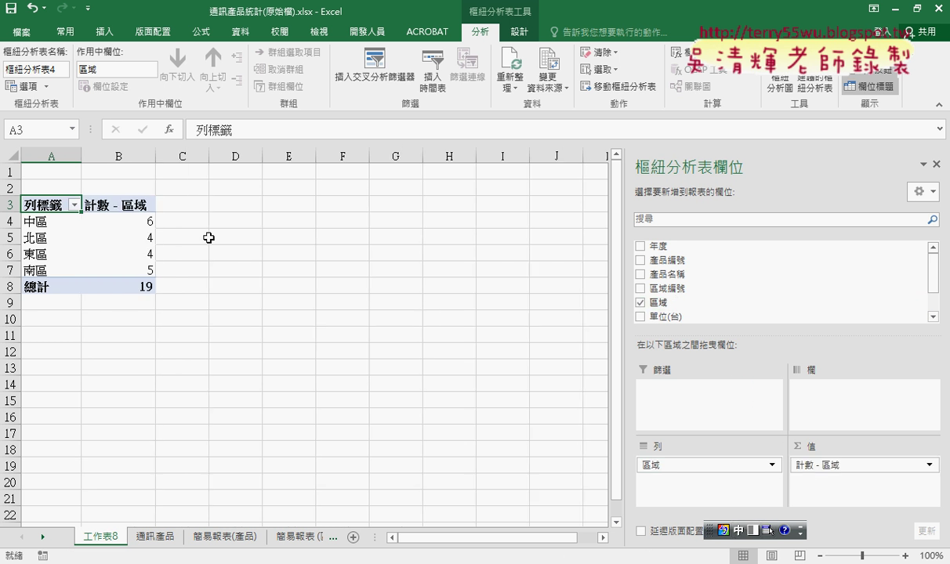
drag(674, 317, 842, 478)
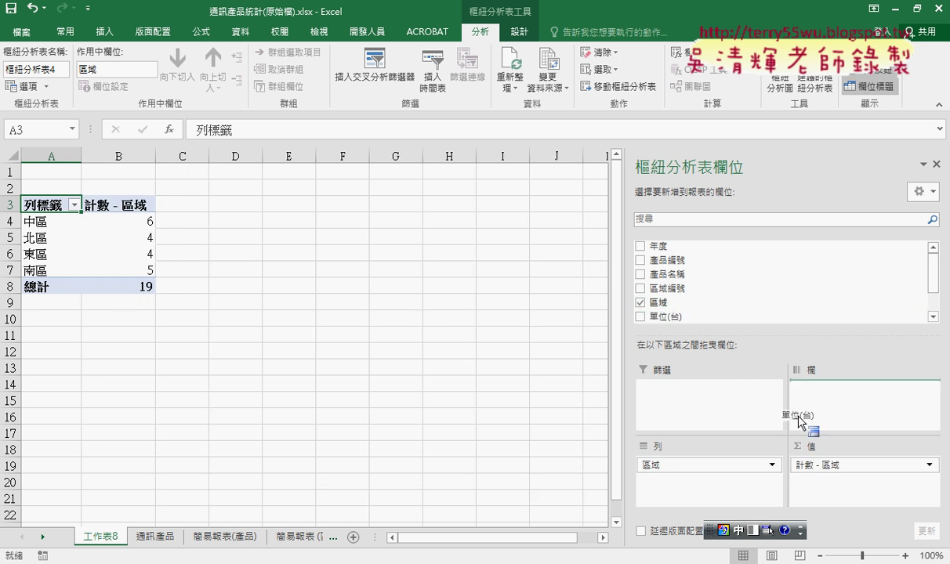
click(933, 316)
mouse_move(710, 302)
mouse_down()
mouse_move(698, 308)
mouse_move(846, 490)
mouse_up()
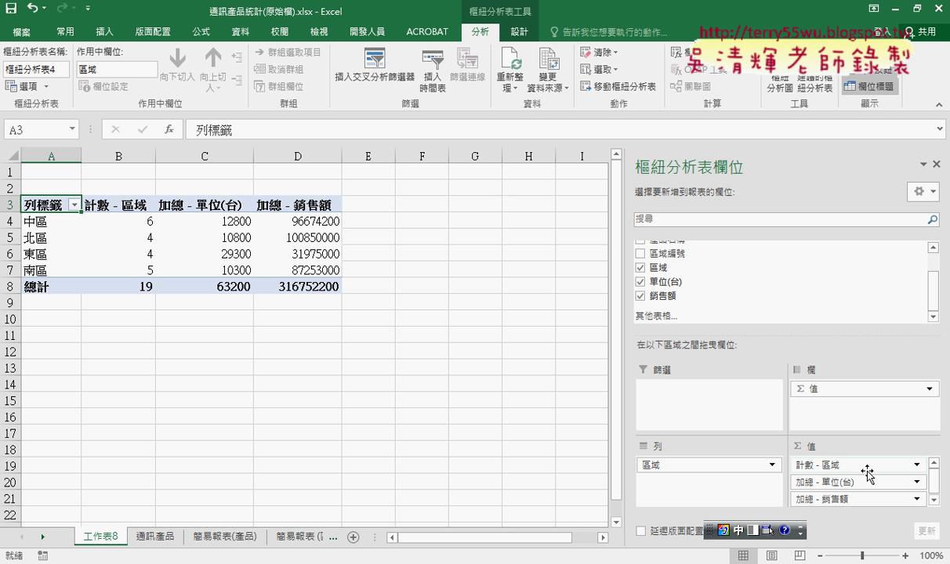
Rename the A3 header from 列標籤 to 區域
double_click(43, 204)
double_click(43, 205)
text(ㄑㄩ)
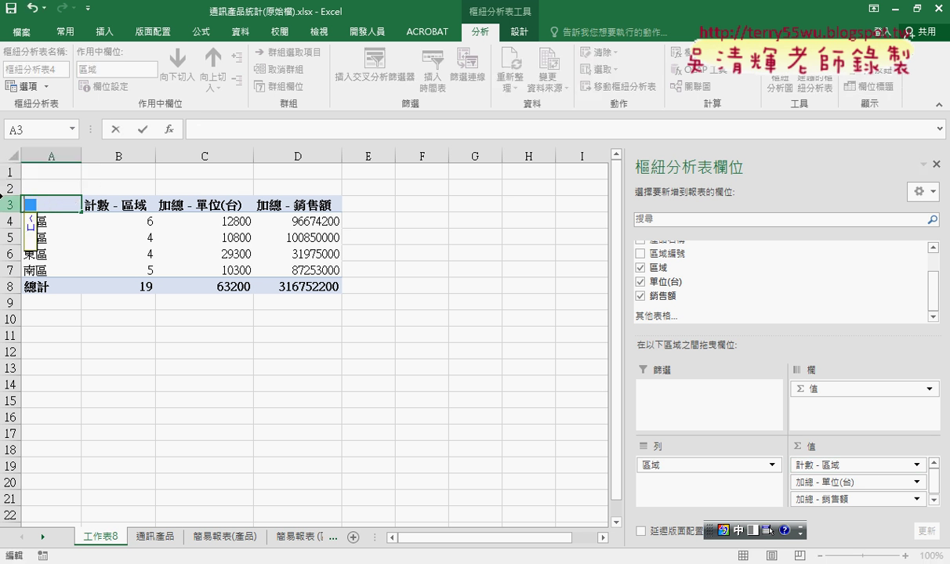
key(space)
text(域)
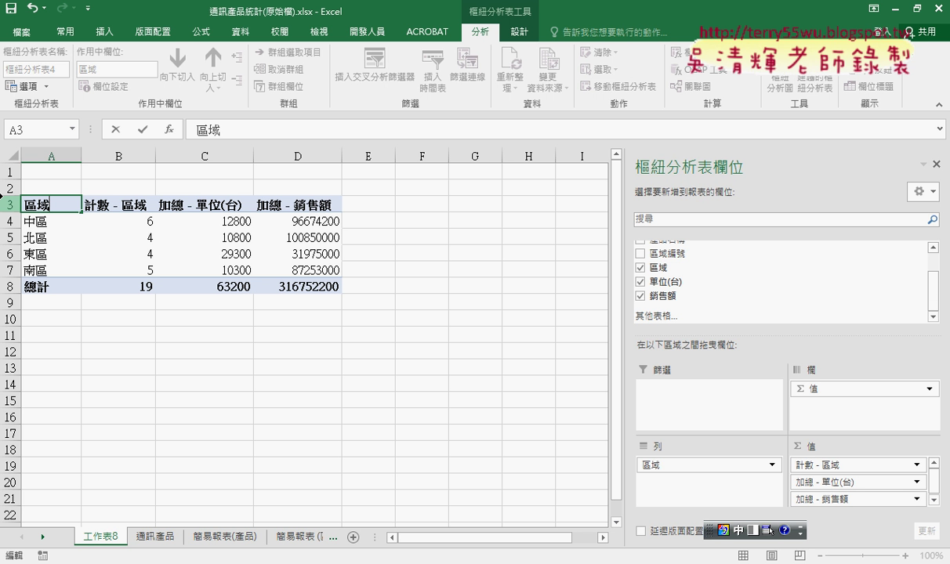
key(Return)
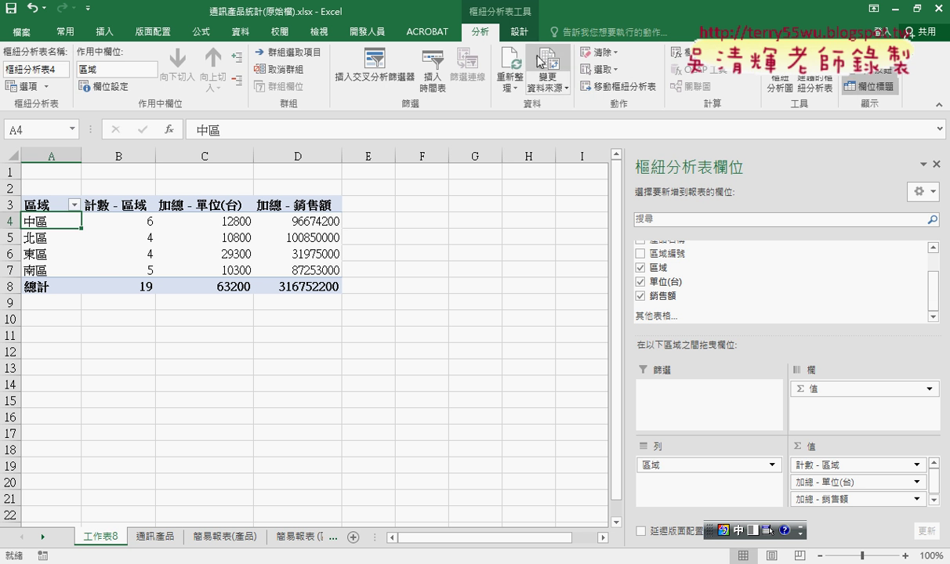
Apply a purple medium PivotTable style to the region PivotTable
click(519, 32)
click(617, 82)
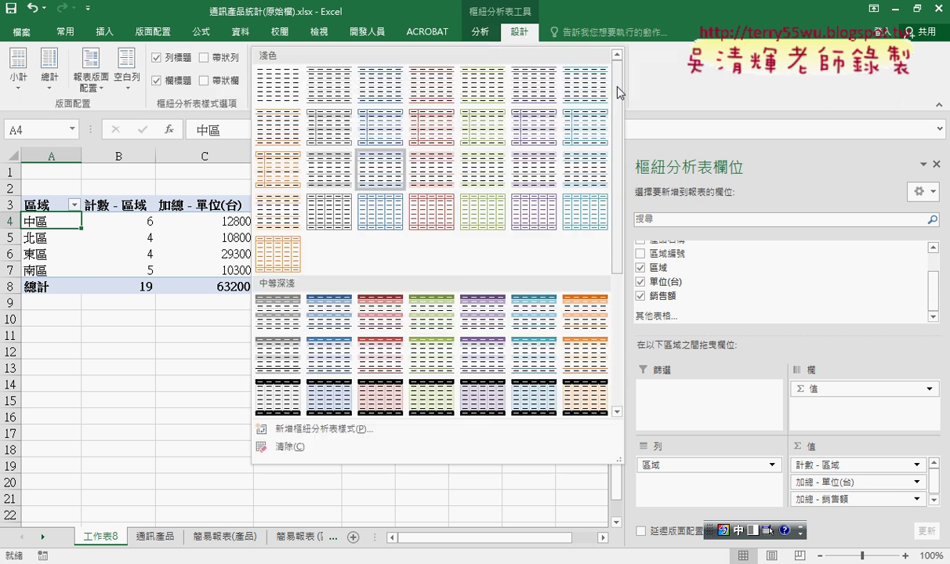
click(482, 325)
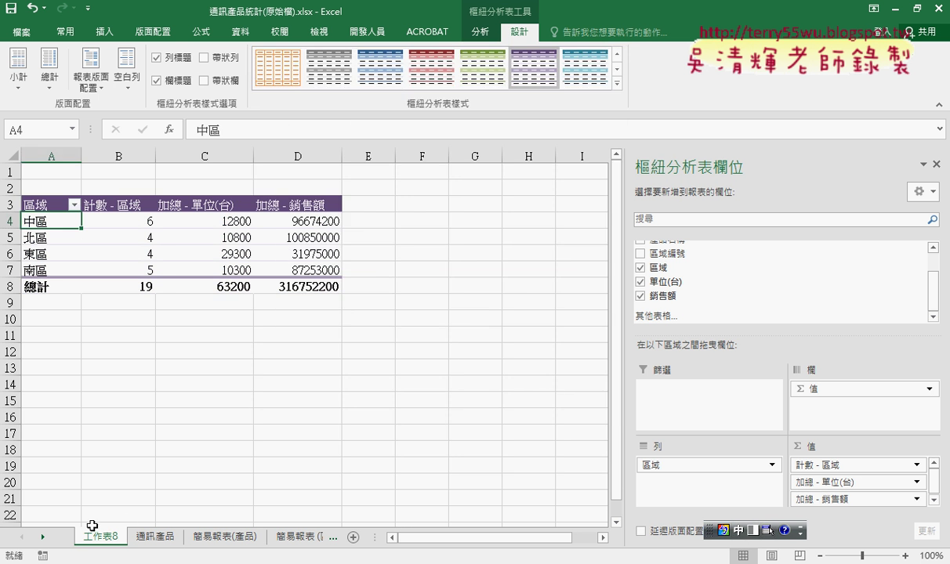
Select the 樞紐分析表(區域) name on the homework page and return to Excel
key(alt+Tab)
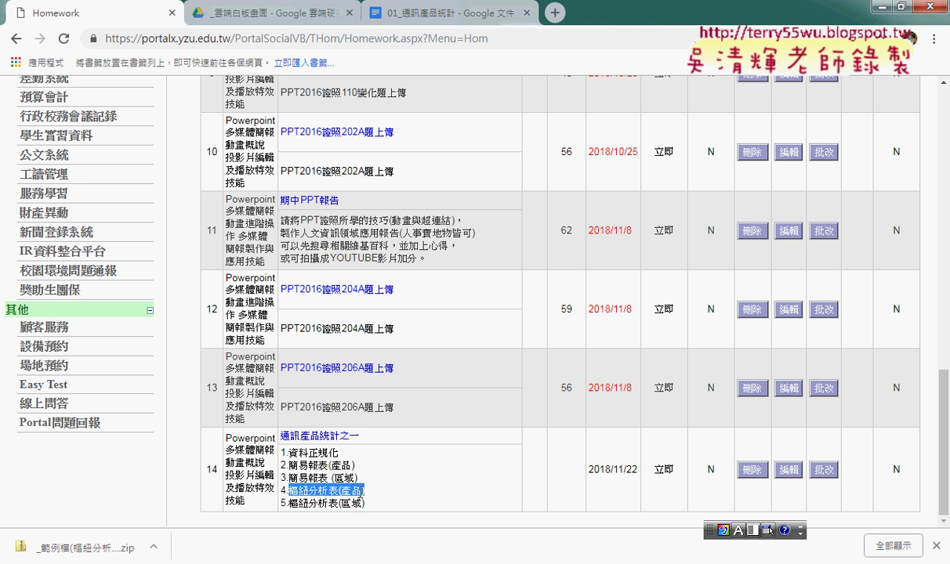
drag(369, 503, 290, 510)
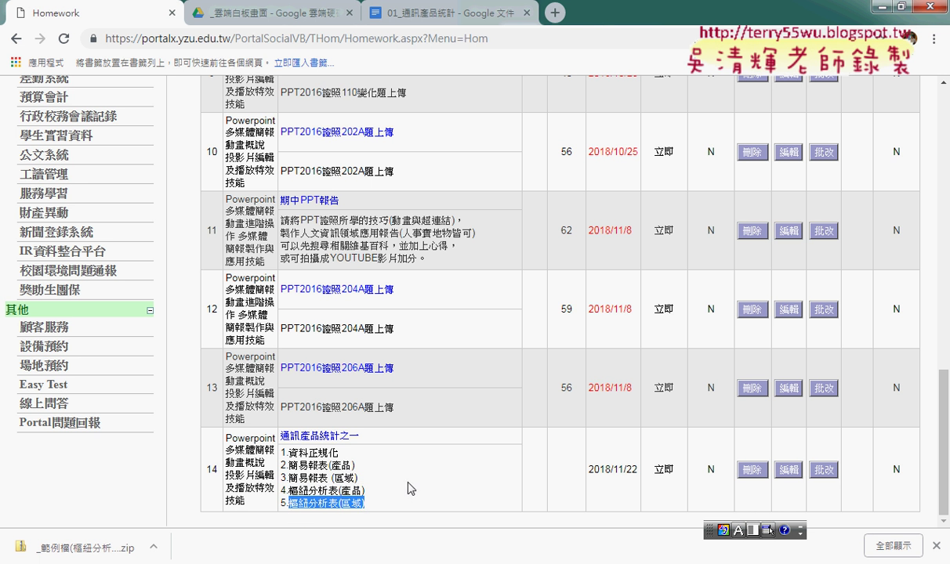
key(alt+Tab)
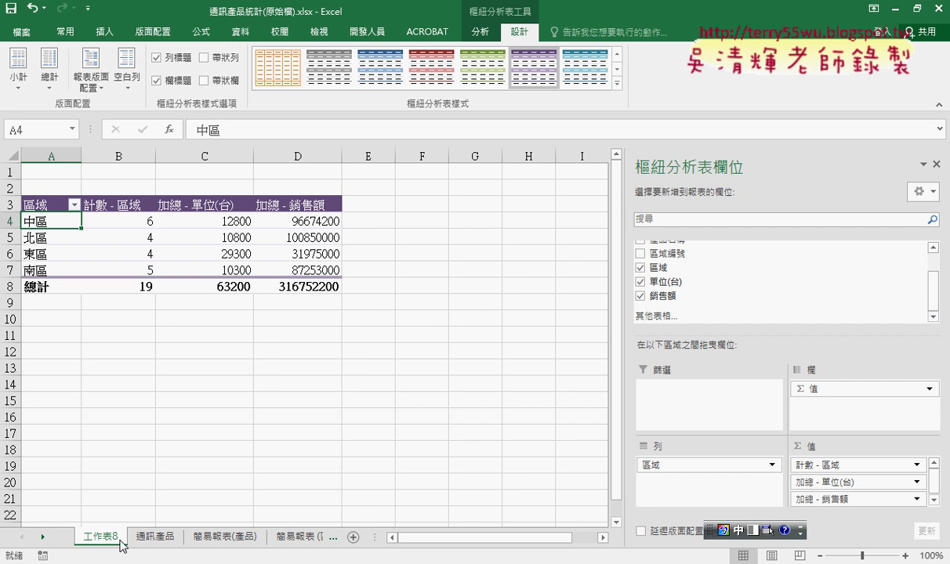
Rename 工作表8 to 樞紐分析表(區域) and move it to the end of the tabs
double_click(102, 537)
text(樞紐分析表(區域))
click(177, 463)
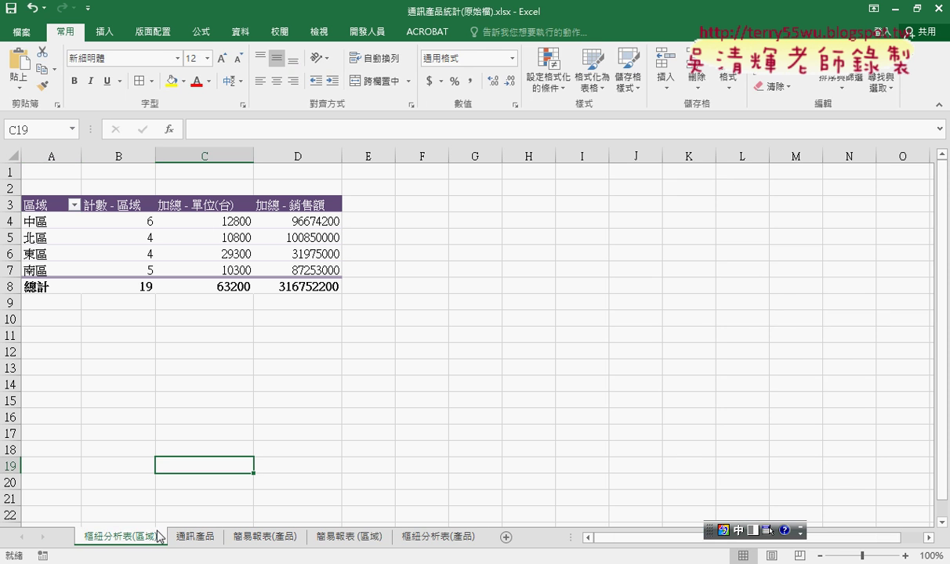
drag(159, 537, 486, 537)
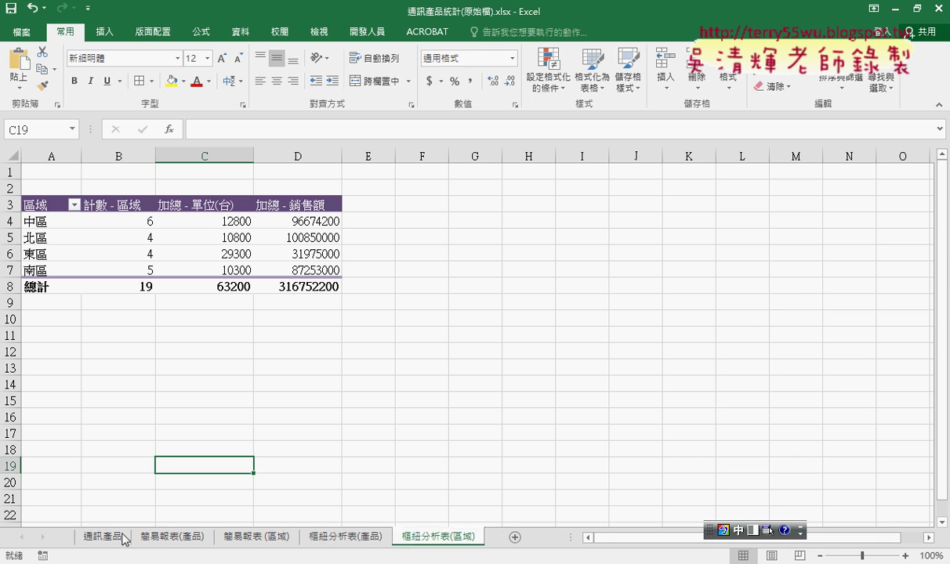
Step through every sheet from 通訊產品 to 樞紐分析表(區域) to check the workbook
click(122, 538)
click(172, 537)
click(259, 539)
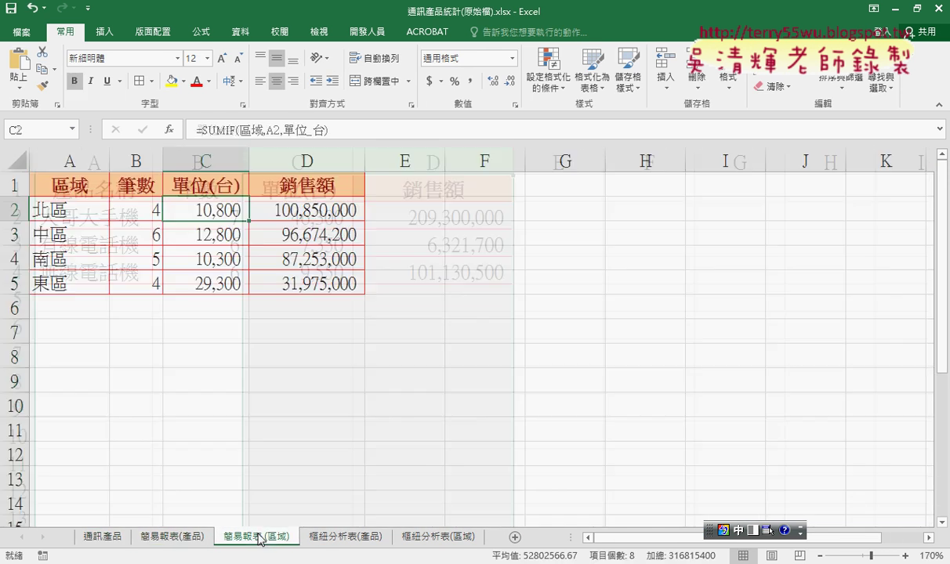
click(330, 538)
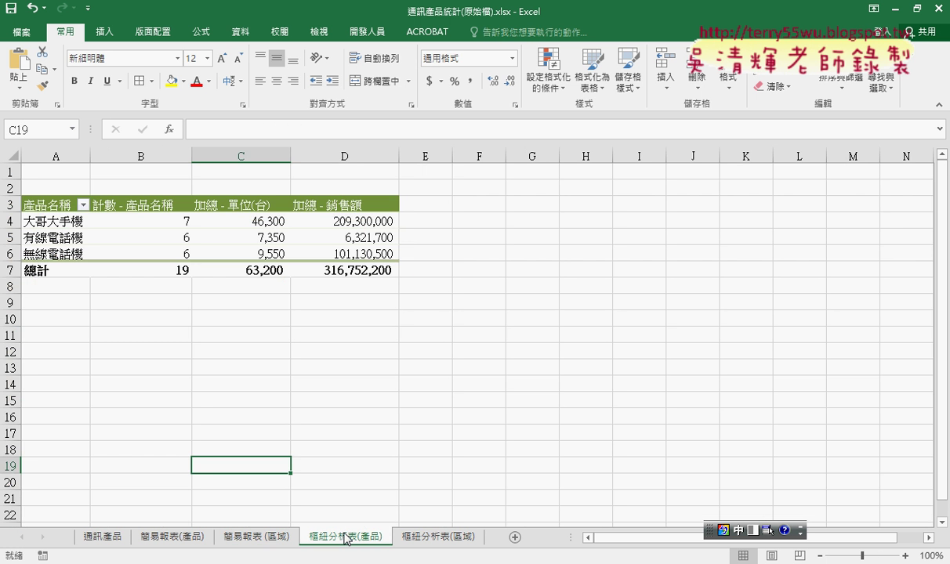
click(427, 541)
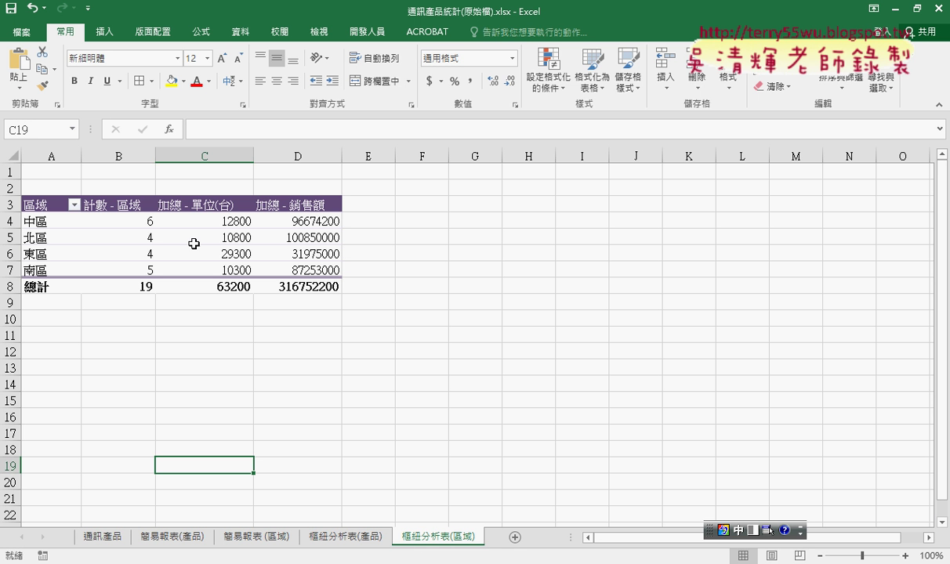
Reopen the PivotTable Fields pane and mark the 計數 - 區域 value field
click(228, 239)
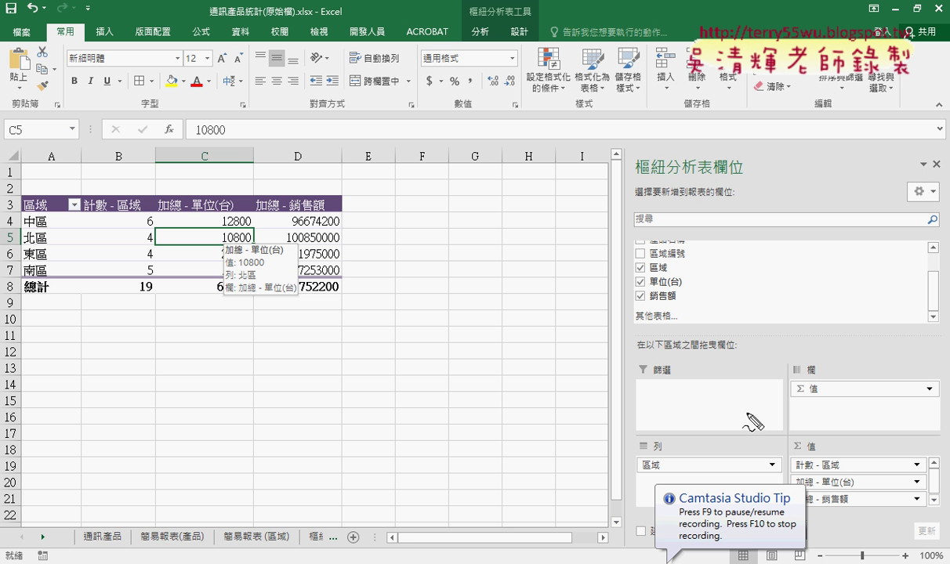
mouse_move(846, 458)
mouse_down()
mouse_move(787, 465)
mouse_move(848, 460)
mouse_up()
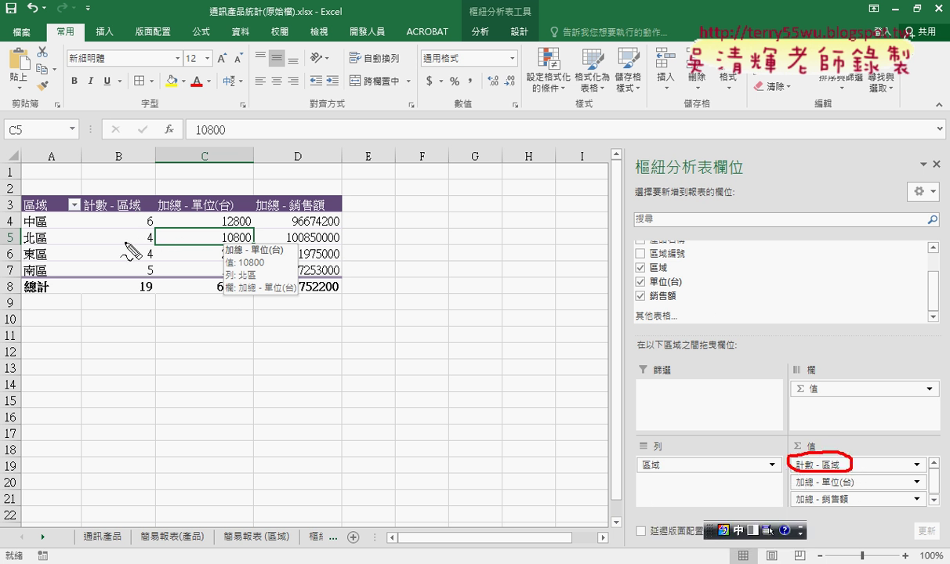
mouse_move(714, 362)
mouse_down()
mouse_move(850, 479)
mouse_move(800, 475)
mouse_move(830, 506)
mouse_up()
Annotate the 計數 and 加總 value headers, plus 中區's count 6 and 12800 units
mouse_move(203, 132)
mouse_down()
mouse_move(222, 192)
mouse_move(226, 180)
mouse_up()
drag(184, 212, 160, 212)
drag(281, 213, 256, 213)
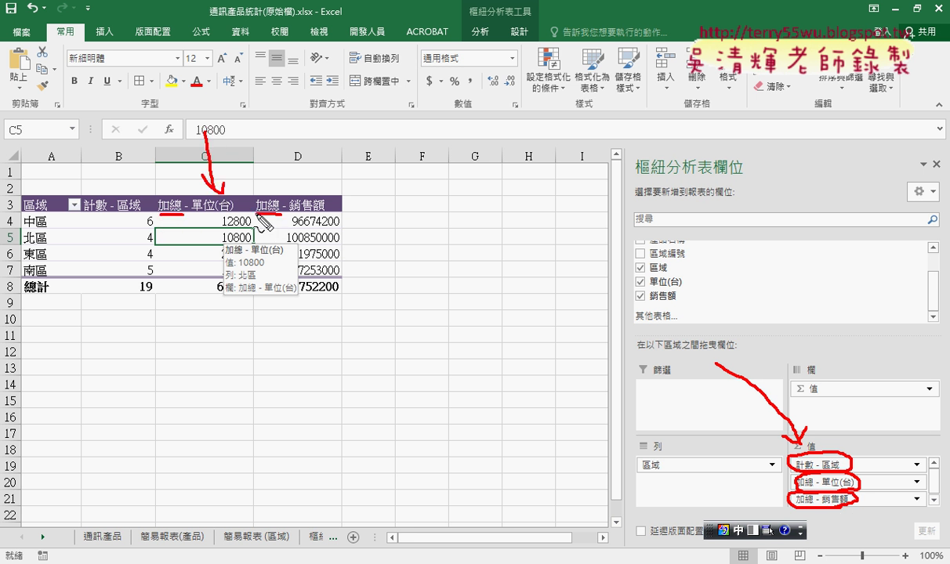
drag(102, 223, 106, 222)
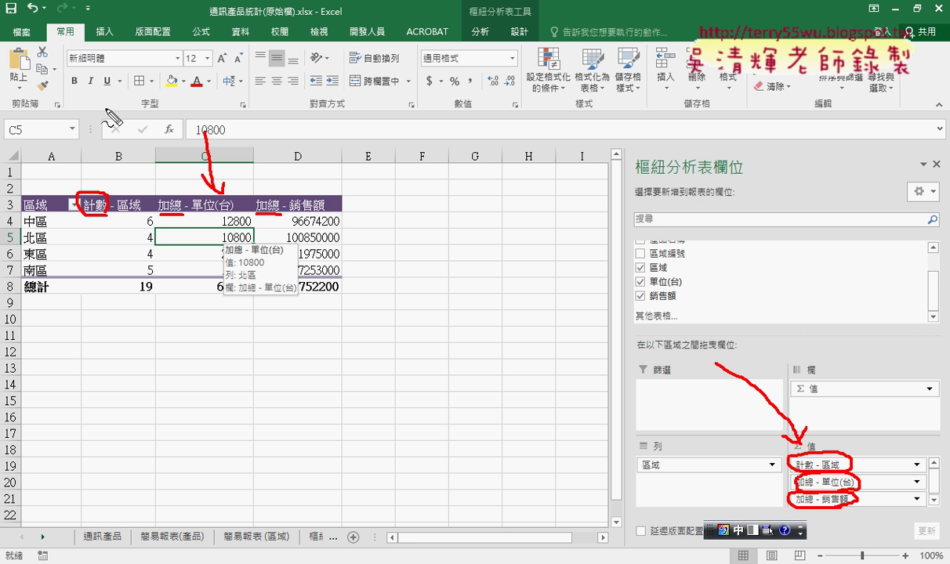
drag(106, 108, 137, 163)
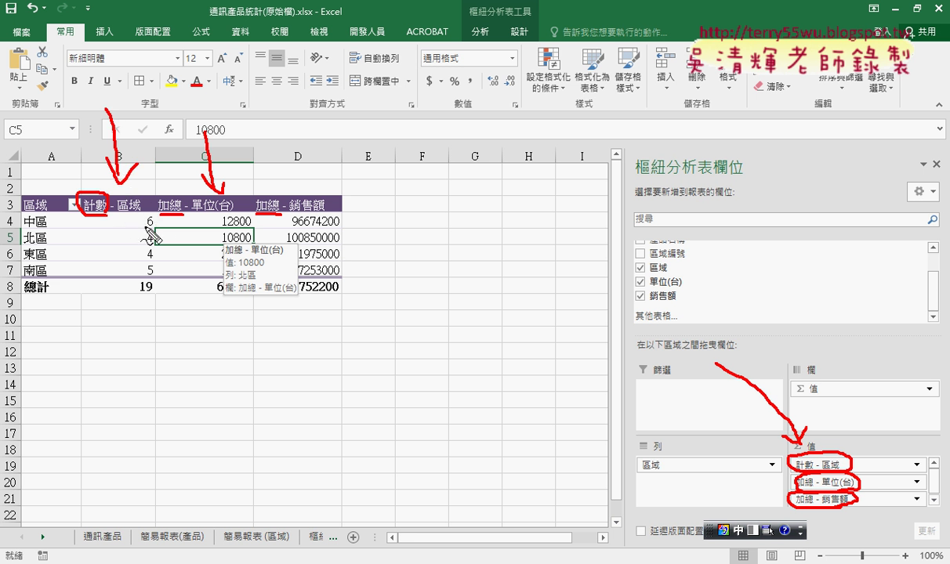
drag(144, 231, 155, 232)
drag(222, 230, 253, 228)
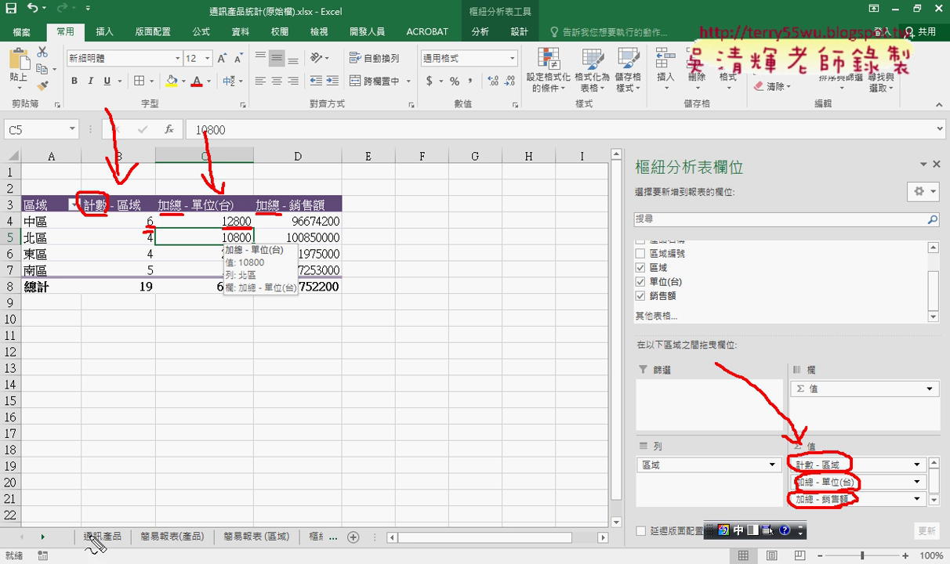
drag(118, 519, 144, 539)
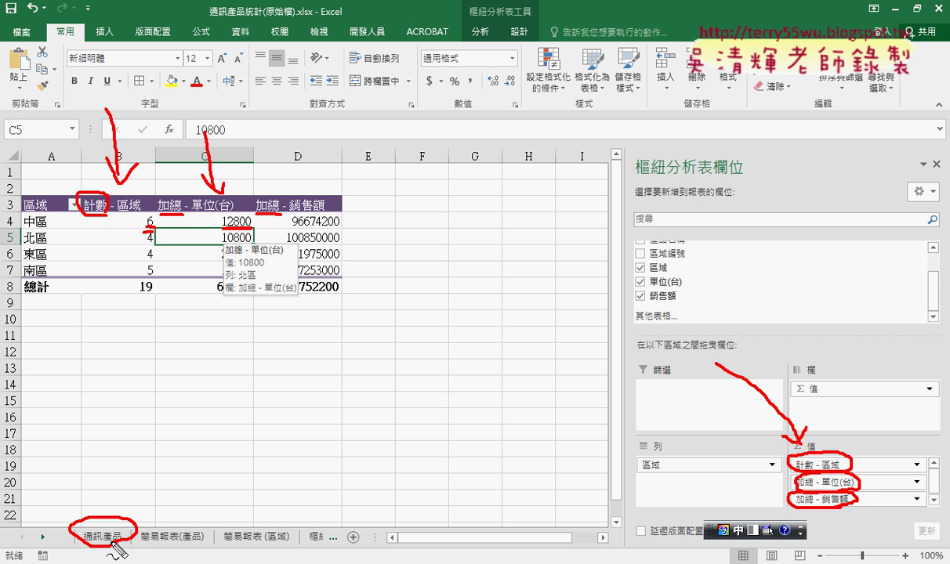